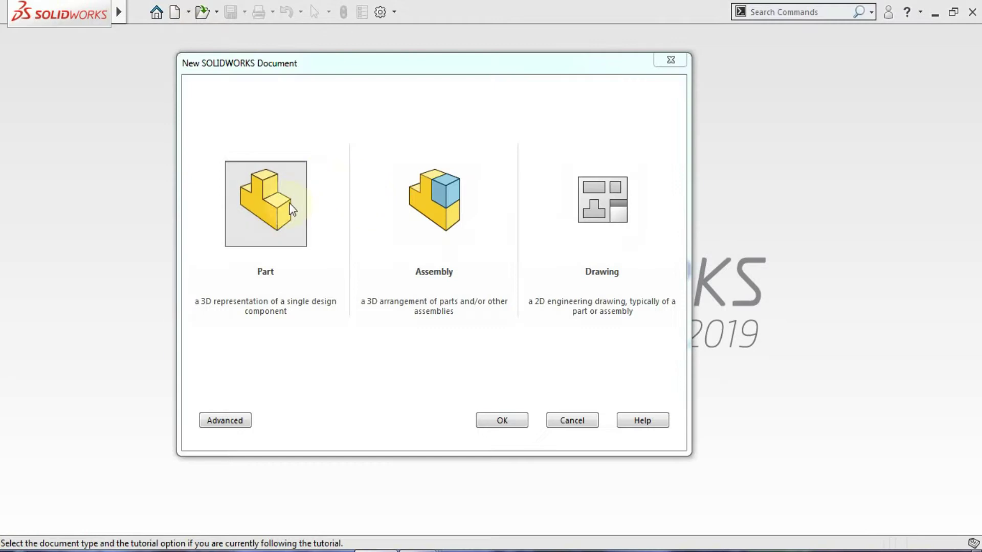
Step: Create a new part document and set its units to MMGS (millimeter, gram, second)
click(500, 421)
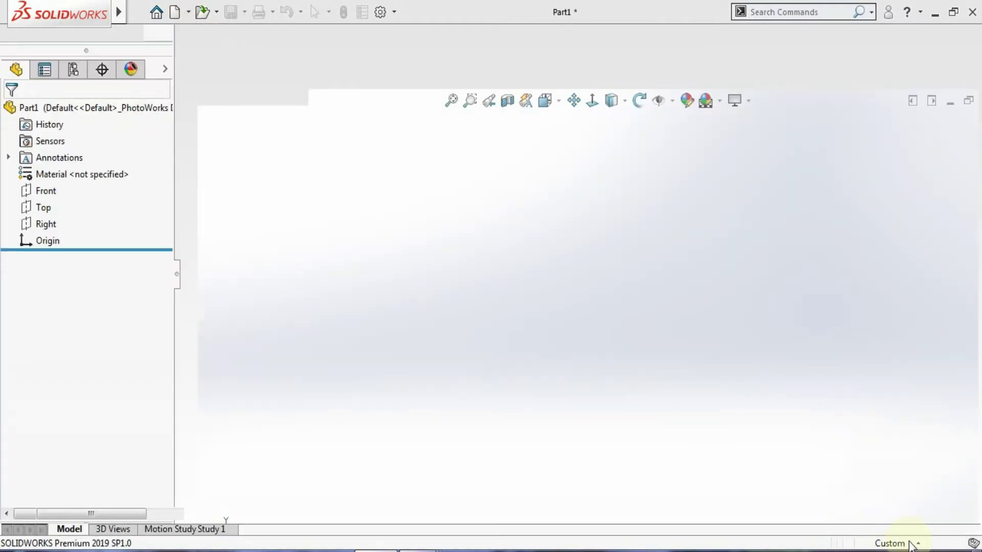
click(913, 545)
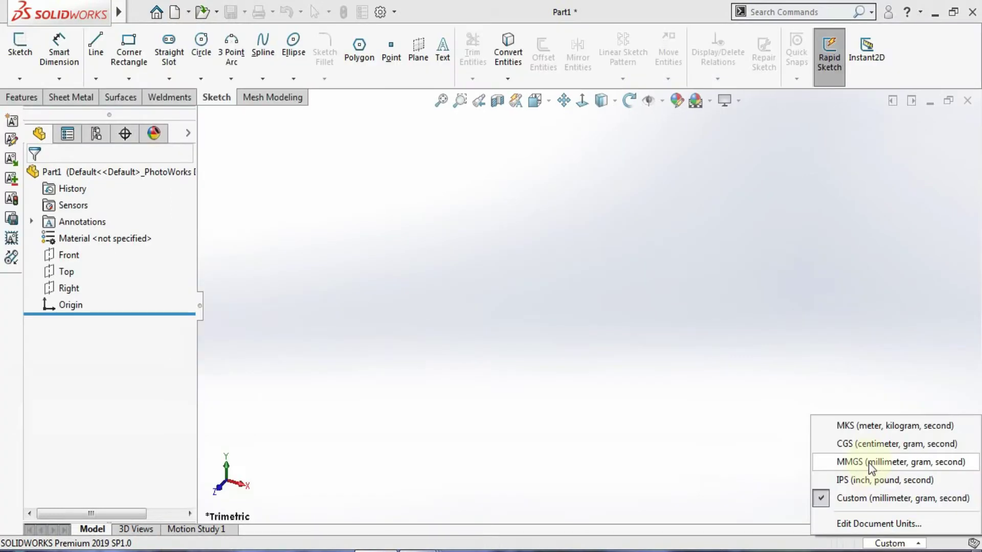
click(871, 463)
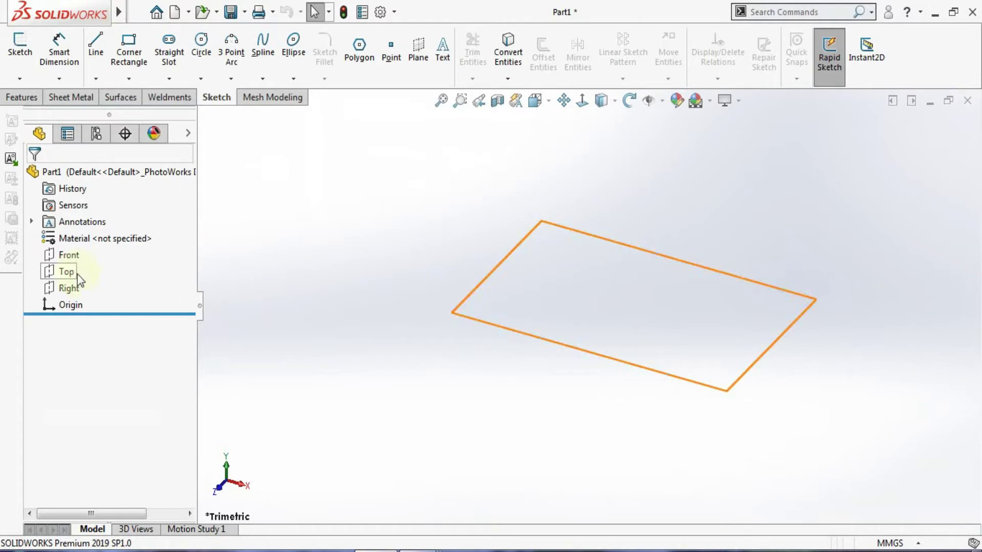
Step: Start a sketch on the Front plane and draw a circle about 53 mm in diameter centred on the origin
click(74, 257)
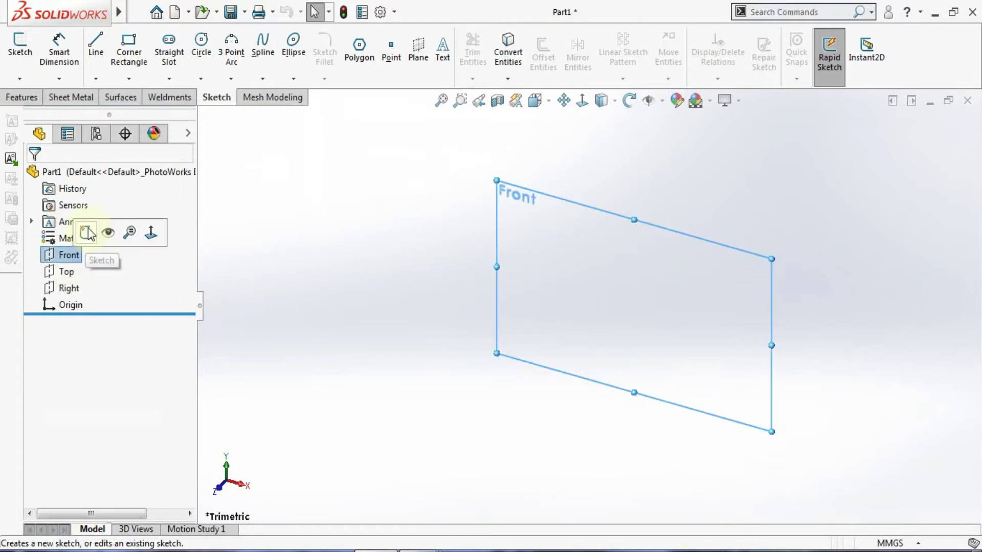
click(87, 233)
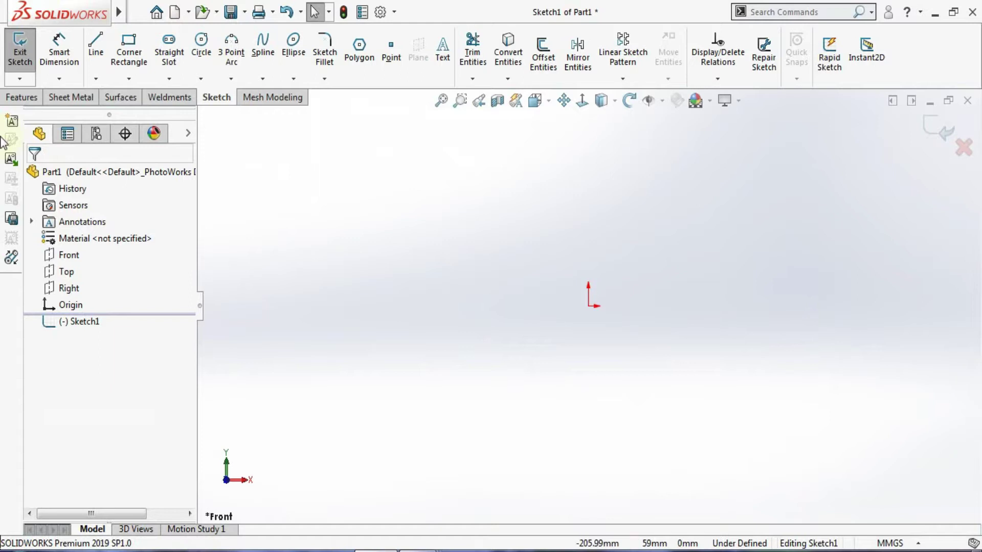
click(201, 46)
click(588, 306)
click(574, 266)
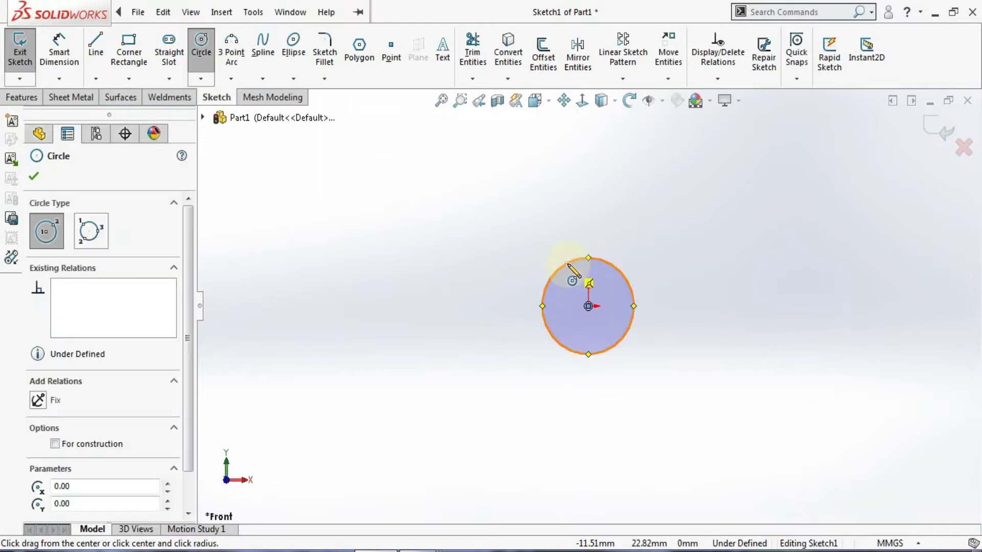
Step: Dimension the circle's diameter and set it to 30 mm
click(61, 46)
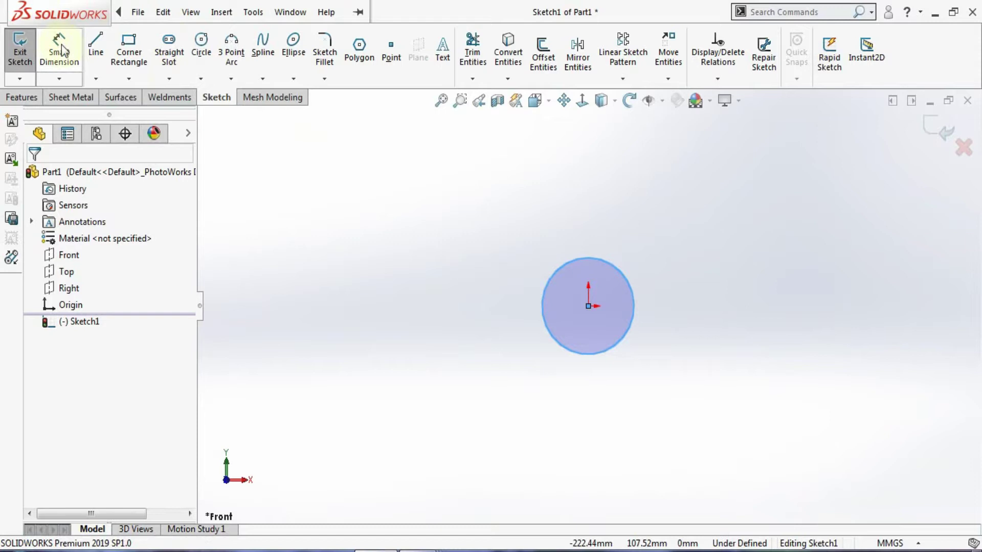
click(570, 260)
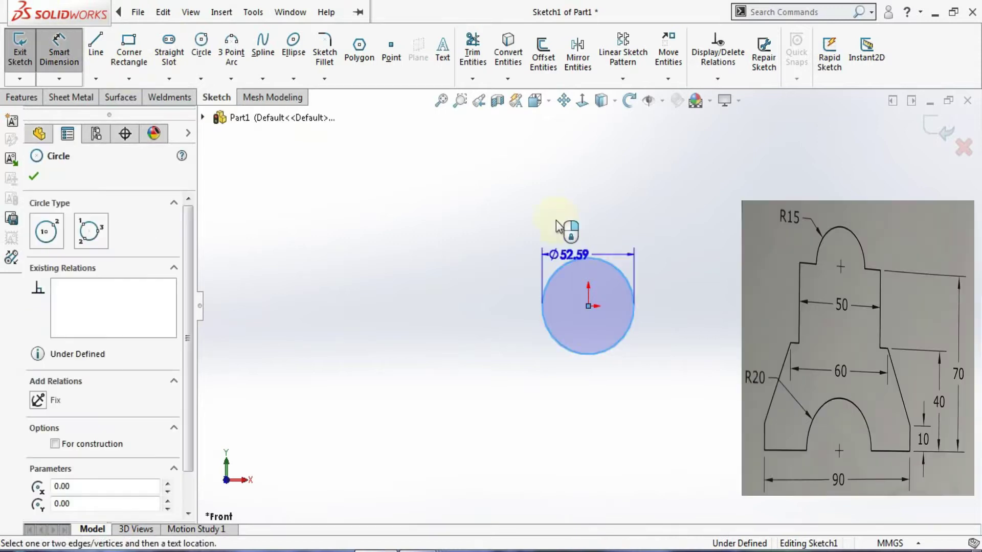
click(572, 213)
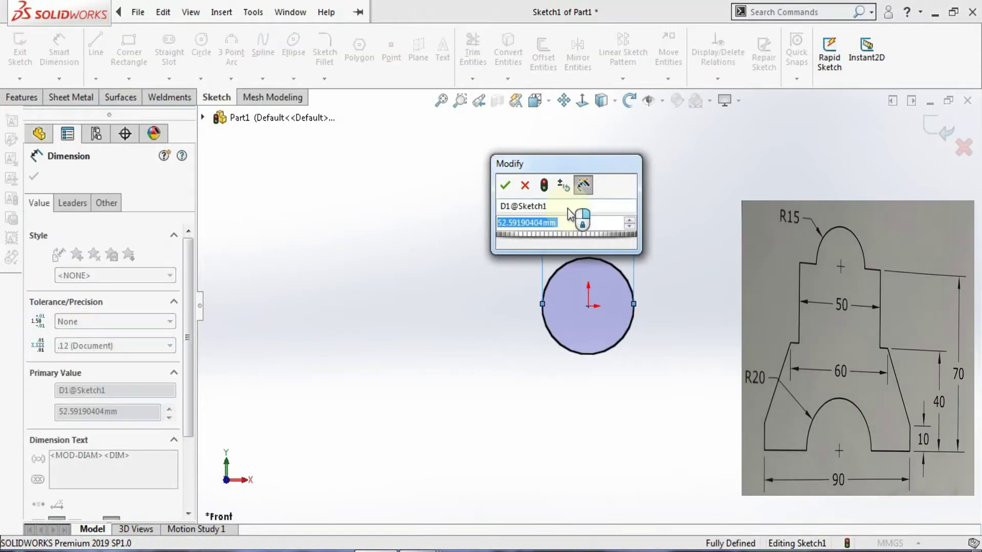
text(30)
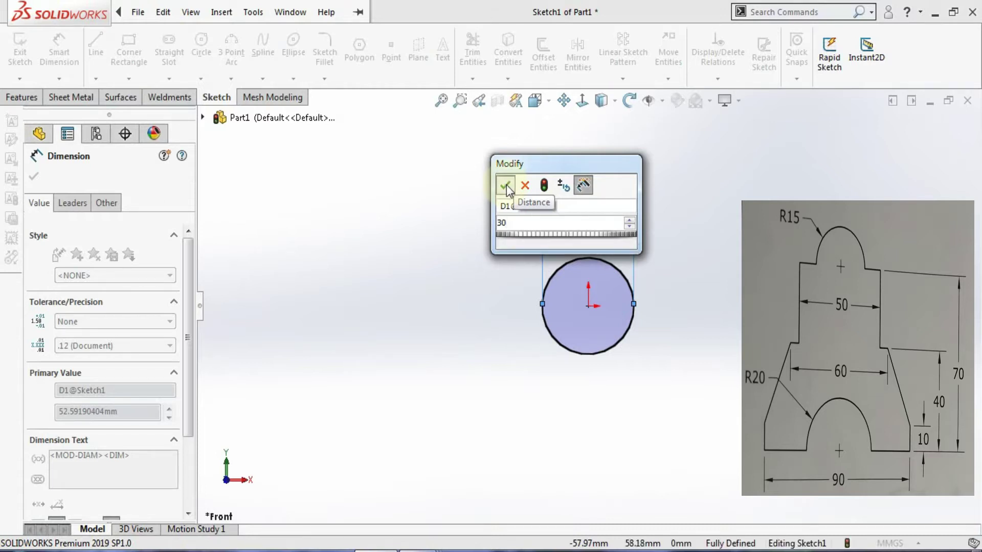
click(505, 186)
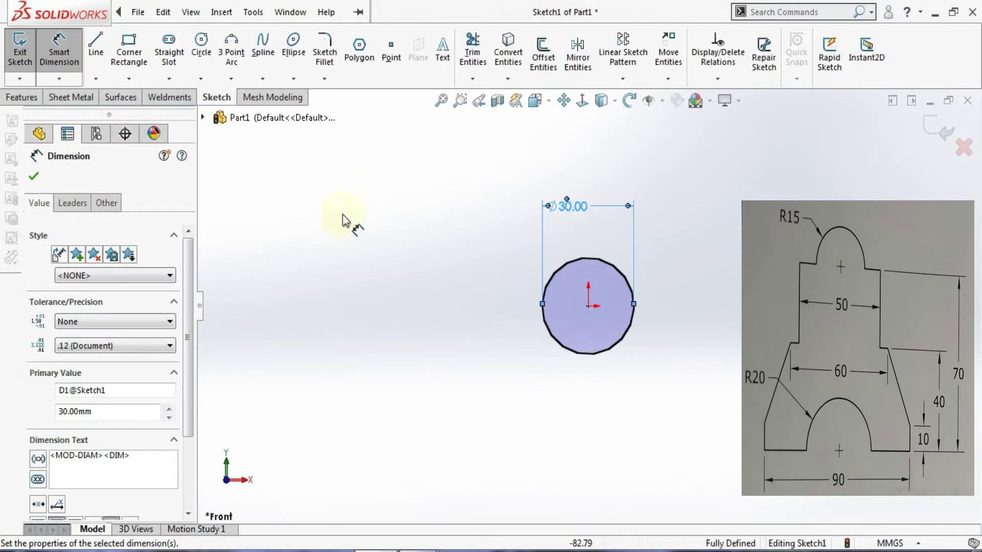
Step: Change the circle's diameter dimension to display as a radius
click(81, 207)
click(63, 303)
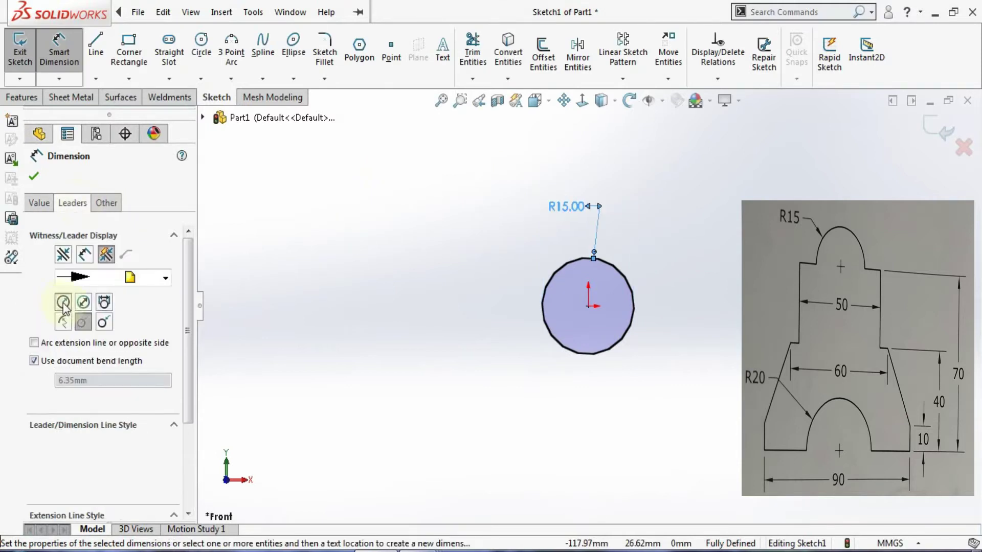
click(424, 277)
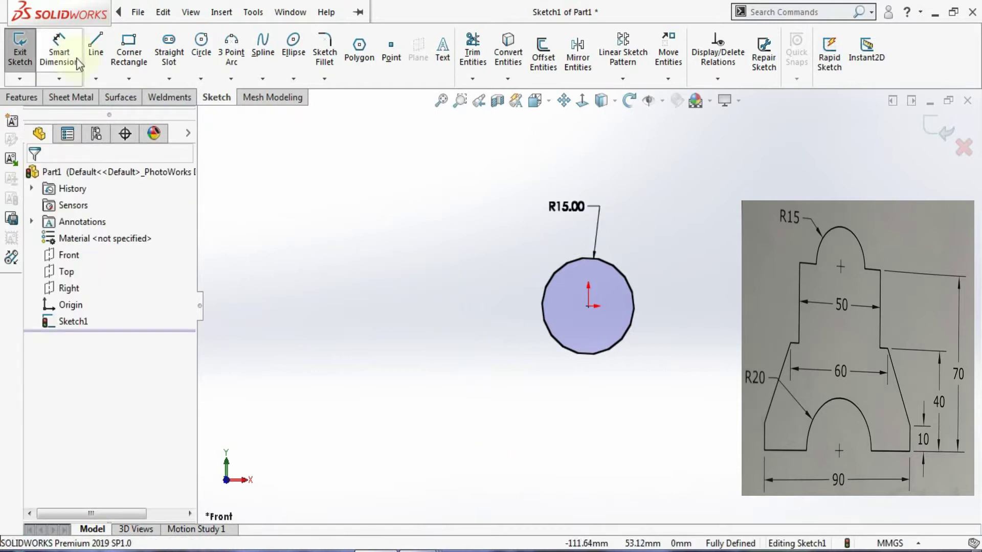
Step: Sketch the stepped right half-profile from the circle's right quadrant to the base, closing with a vertical line about 63 mm long up to the origin
click(95, 49)
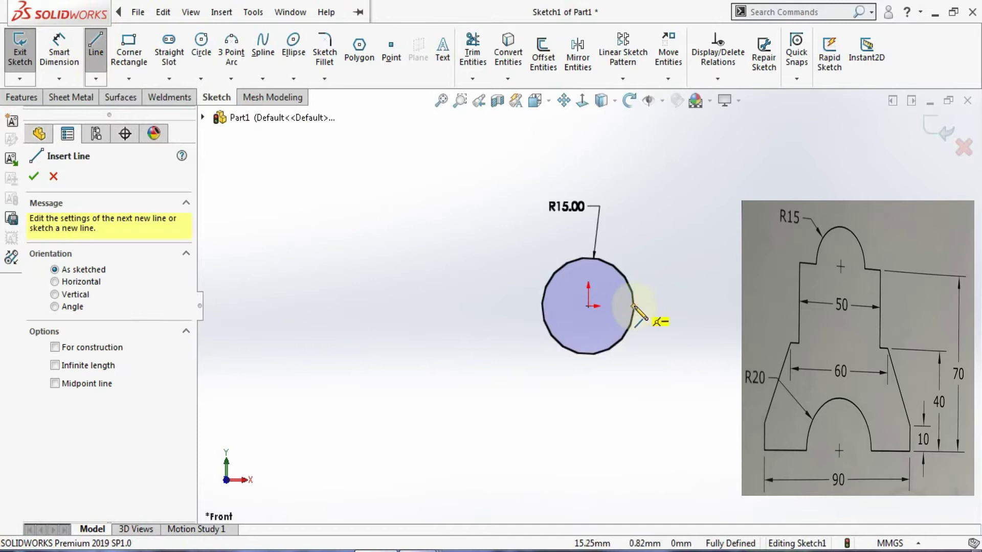
click(633, 305)
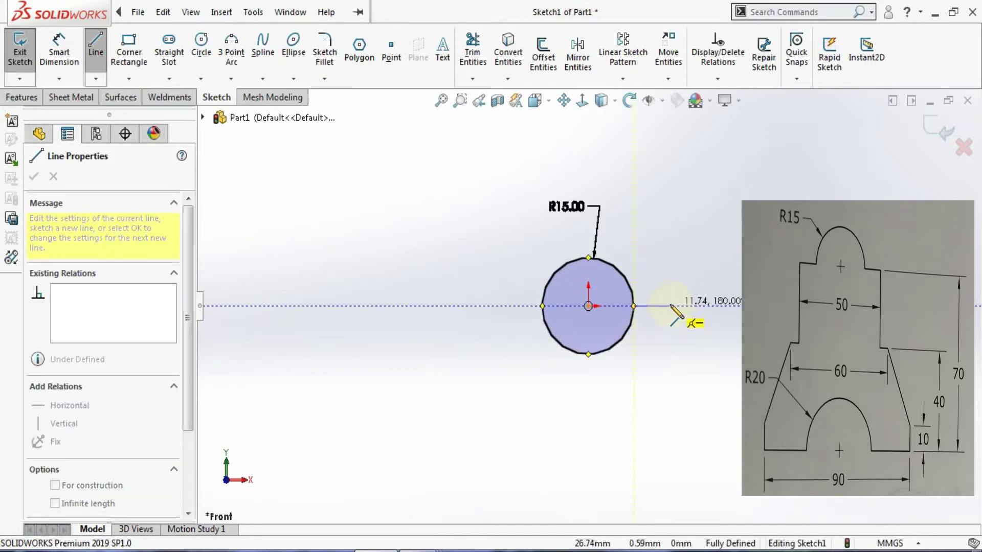
click(670, 306)
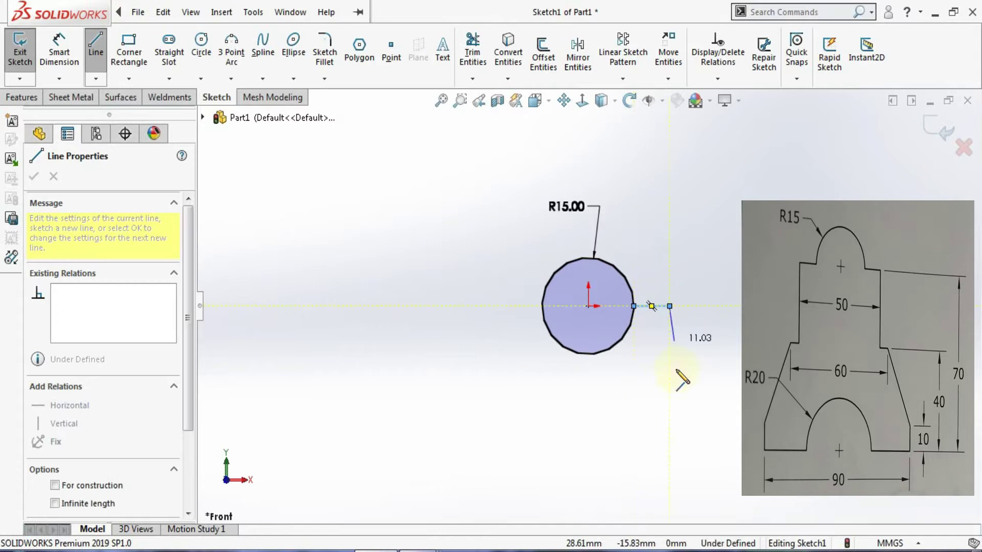
click(670, 398)
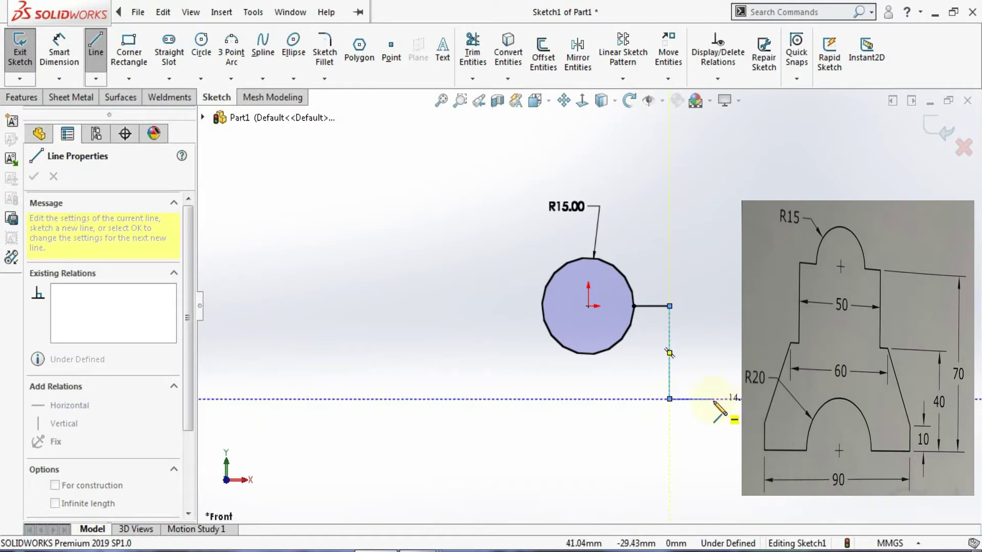
click(694, 399)
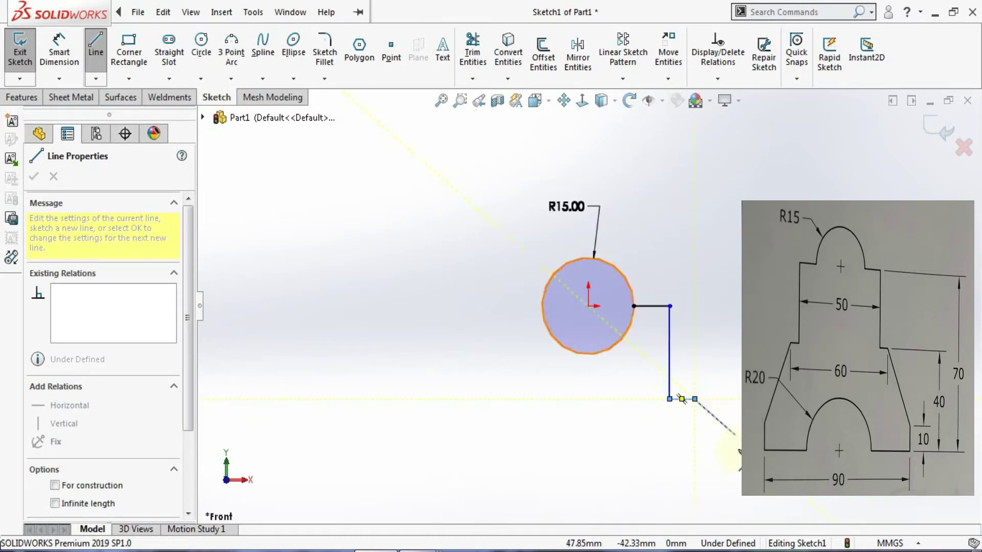
click(724, 471)
click(723, 508)
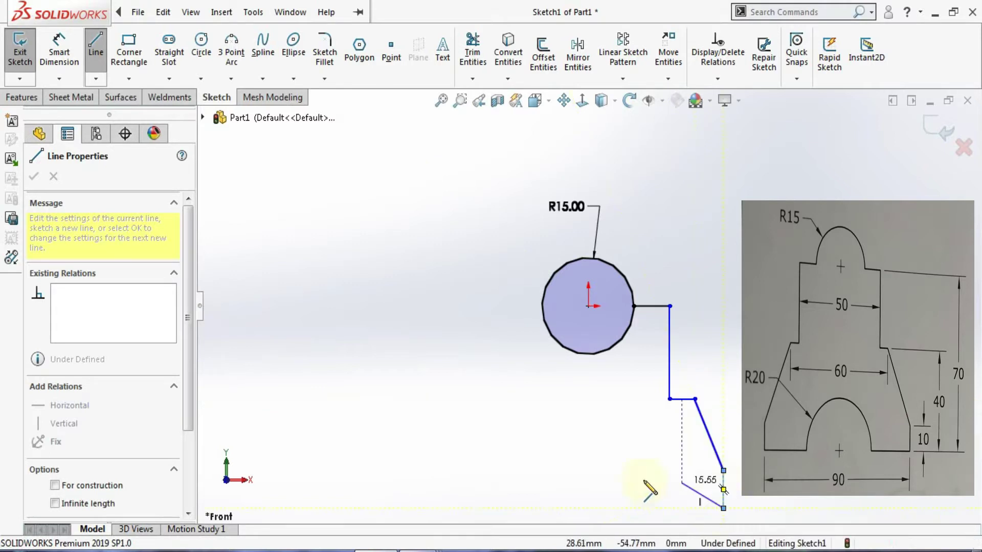
click(589, 508)
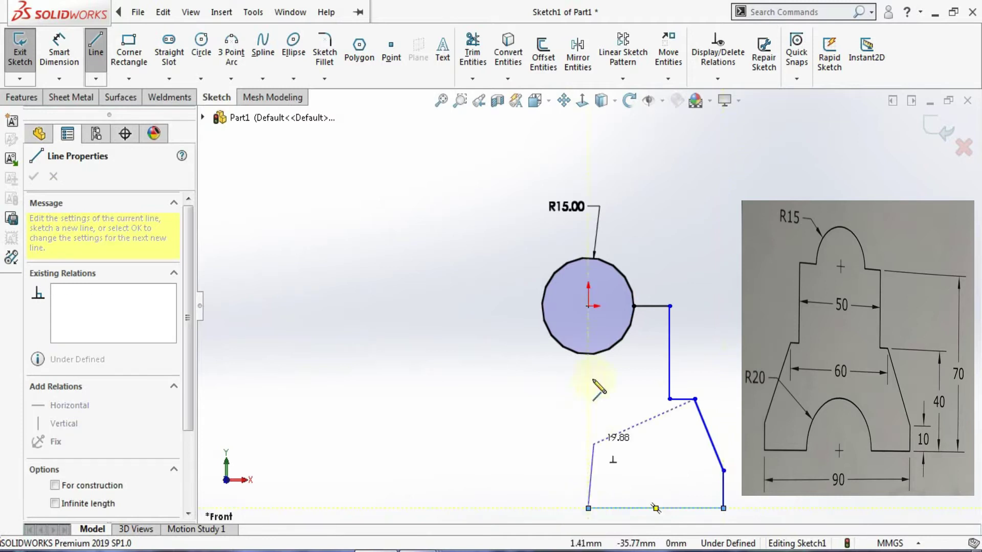
click(589, 306)
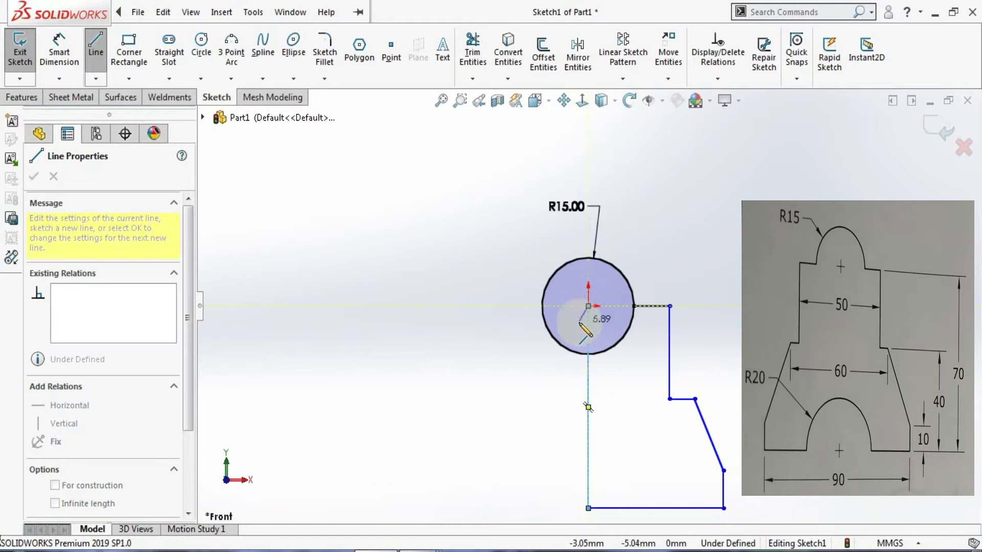
key(Escape)
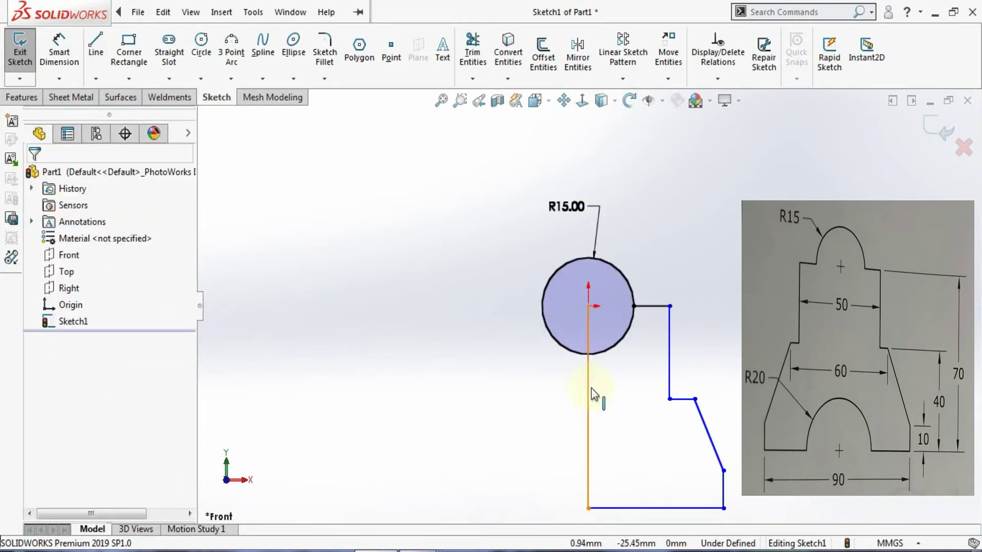
Step: Convert the vertical line below the origin to construction geometry
click(589, 390)
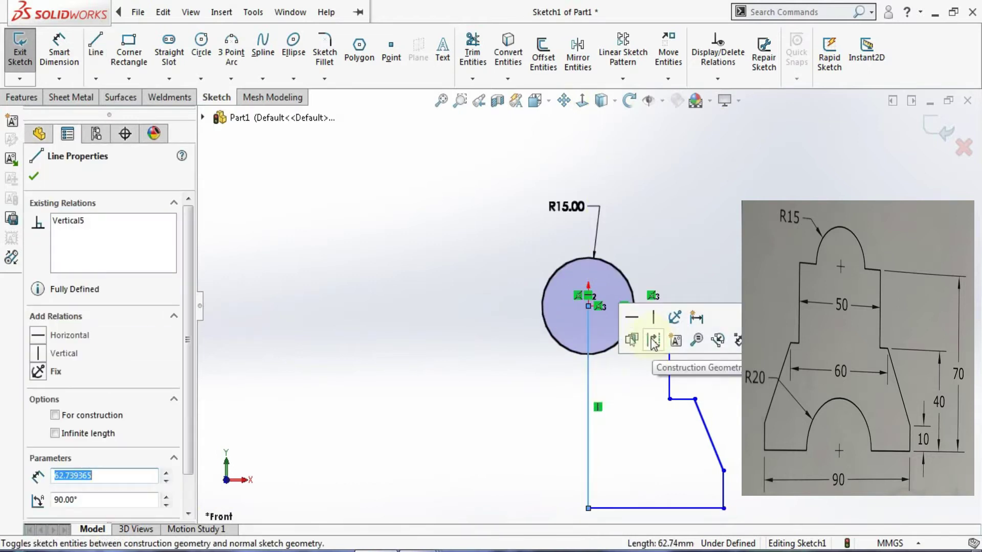
click(654, 341)
click(649, 348)
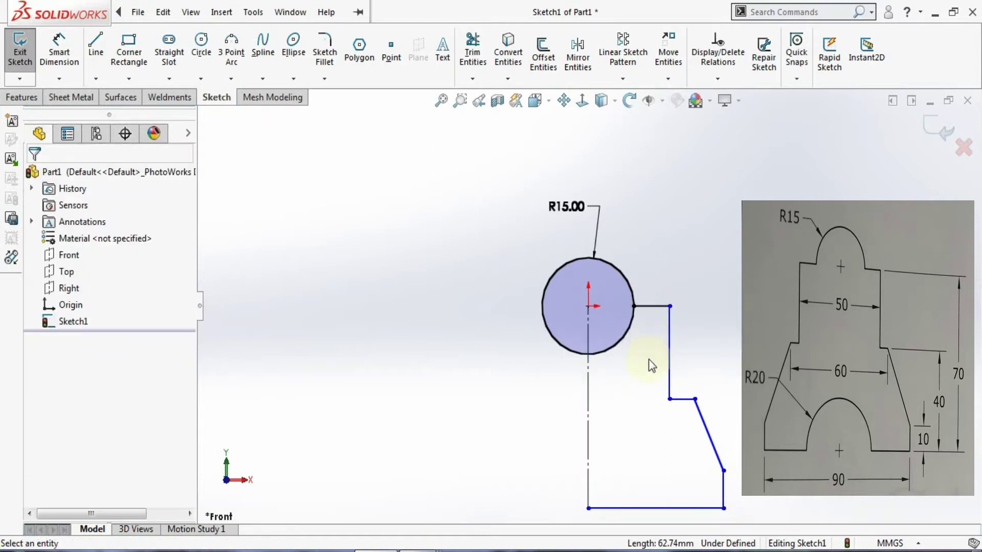
Step: Add a doubled-distance dimension from the centerline to the lower right vertical edge and set the full base width to 90 mm
scroll(643, 373, down, 1)
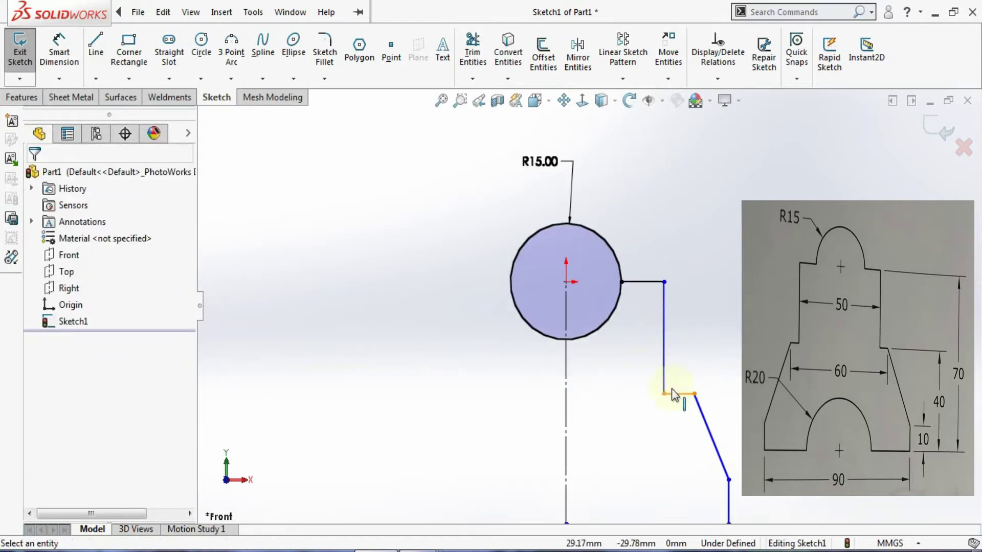
scroll(666, 322, up, 3)
scroll(703, 421, down, 2)
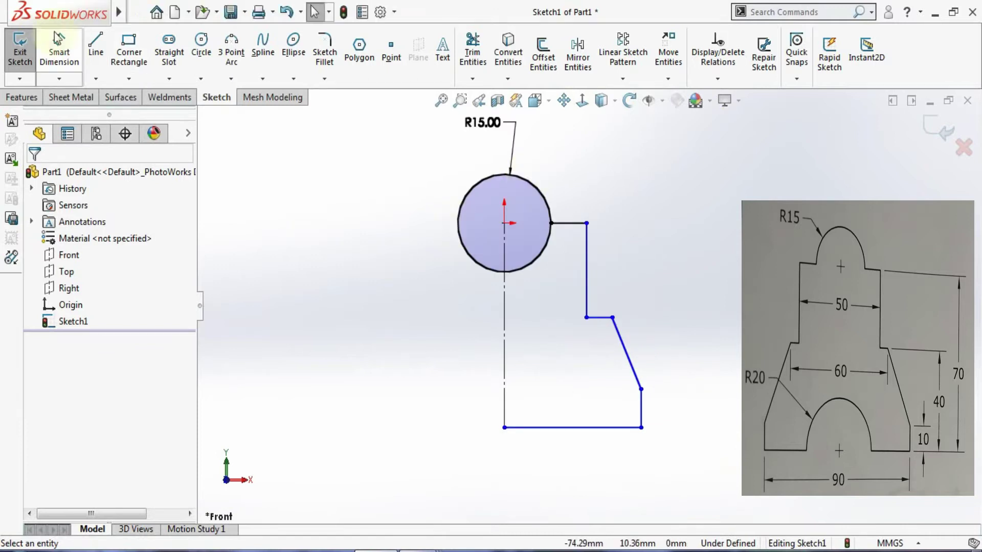
click(60, 62)
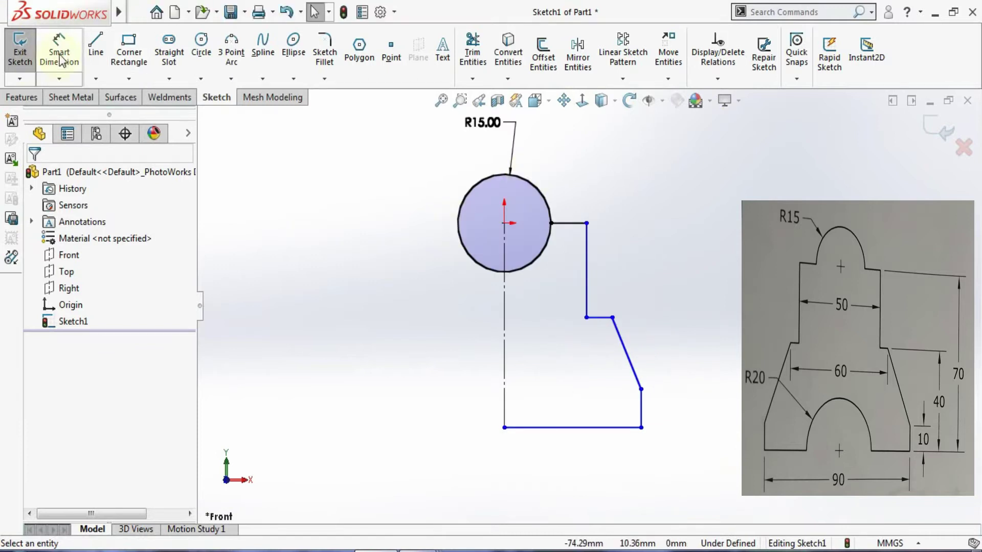
click(505, 383)
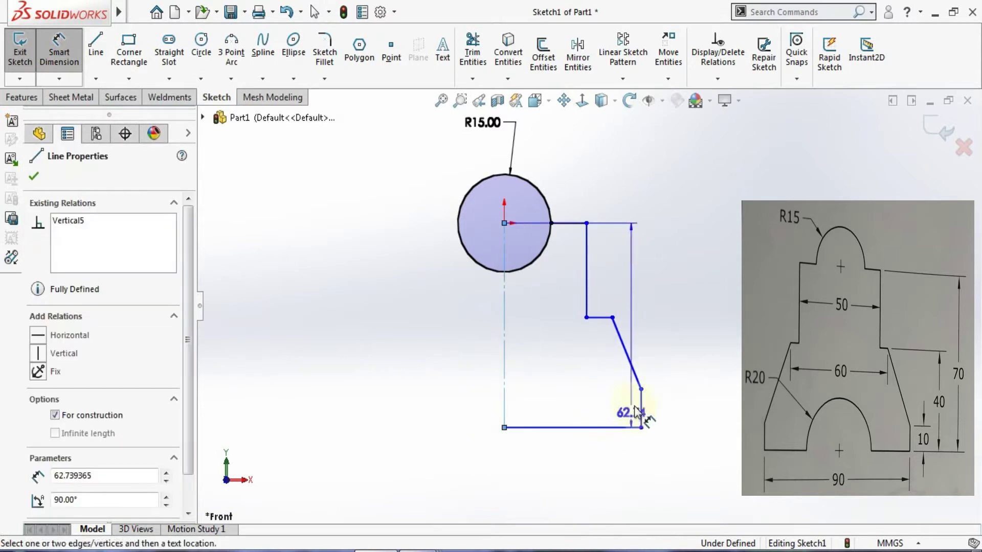
click(641, 408)
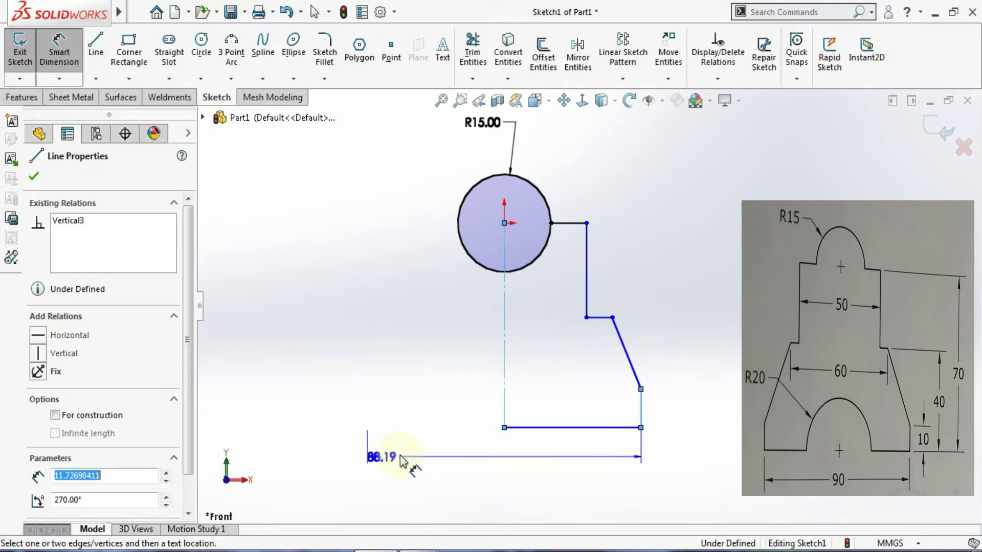
click(401, 460)
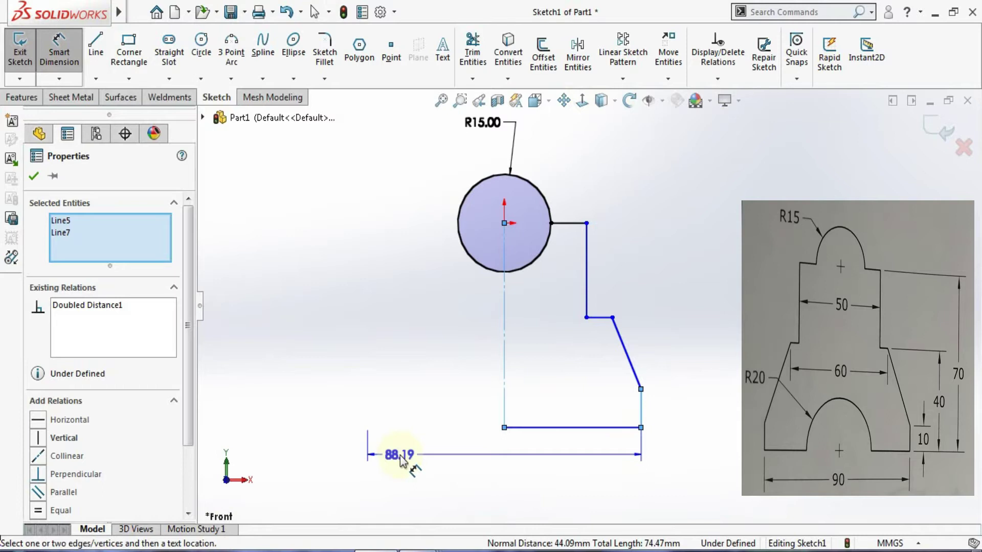
click(402, 459)
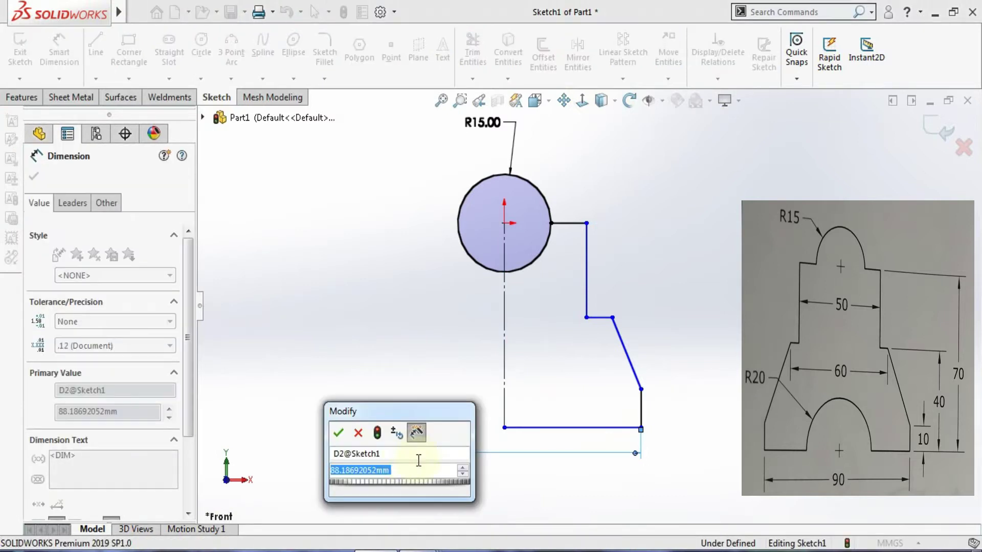
text(90)
key(Return)
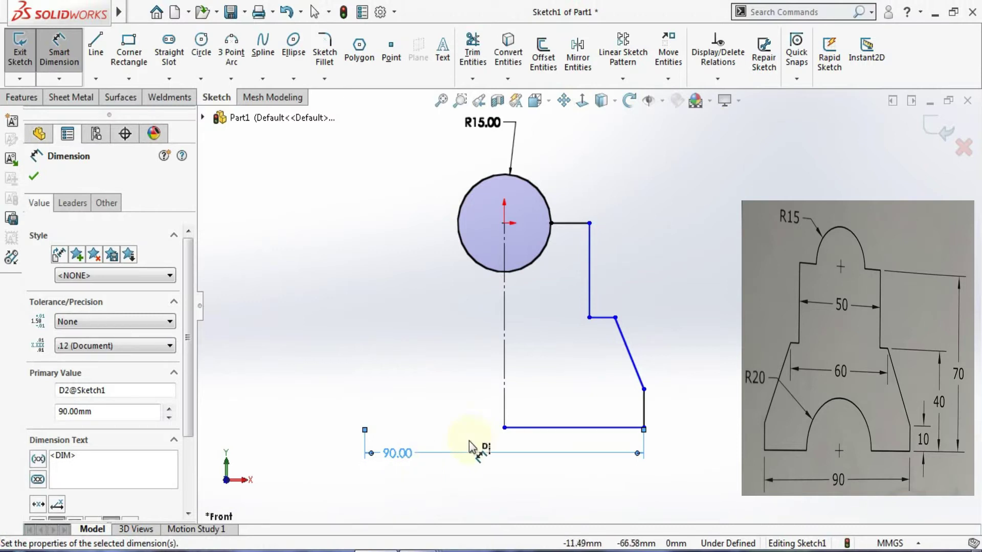
Step: Dimension the vertical distance from the base line to the short horizontal line beside the circle as 70 mm
click(560, 427)
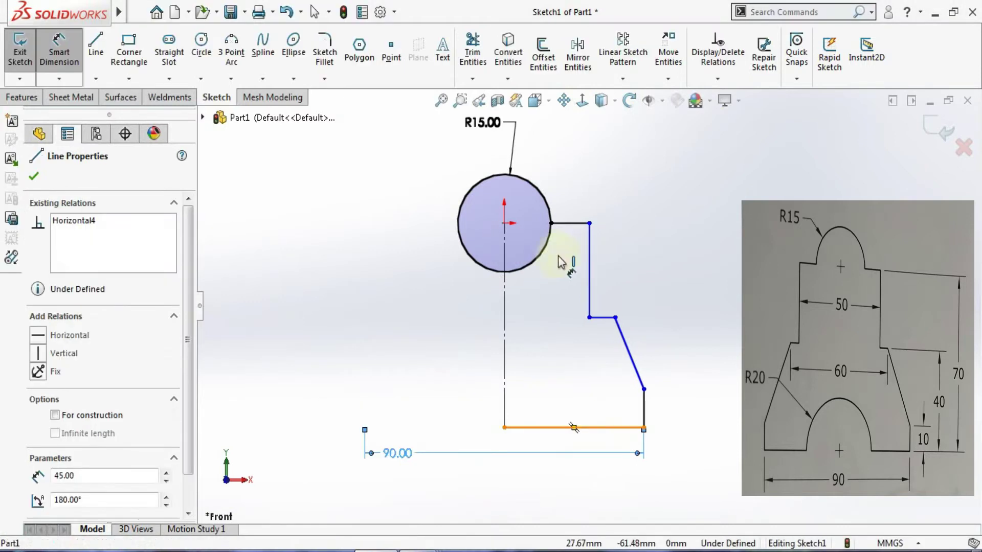
click(579, 225)
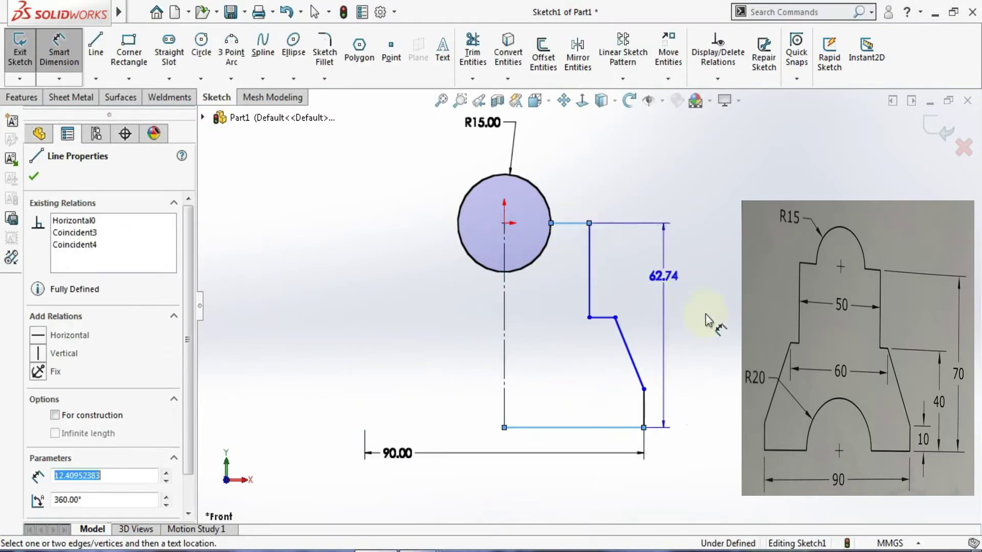
click(715, 329)
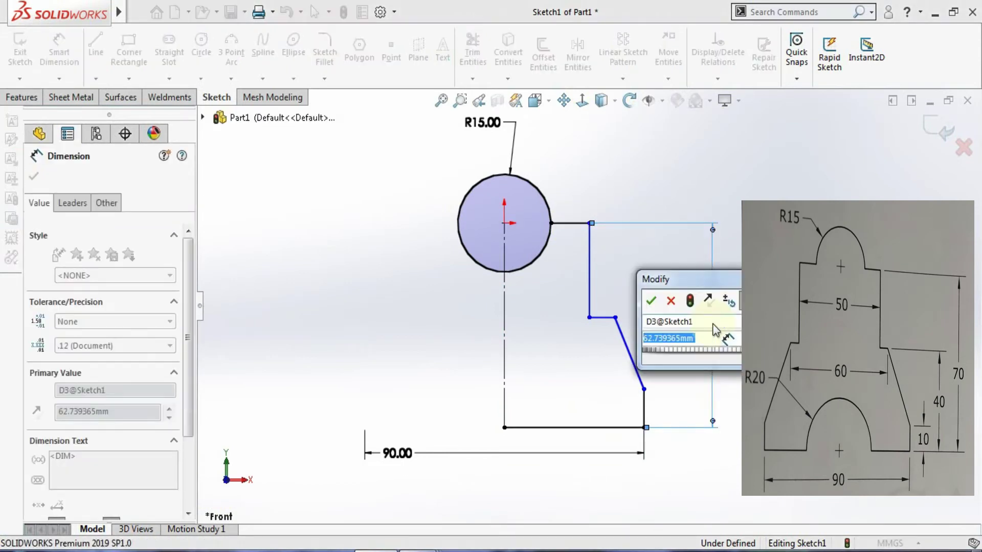
text(70)
key(Return)
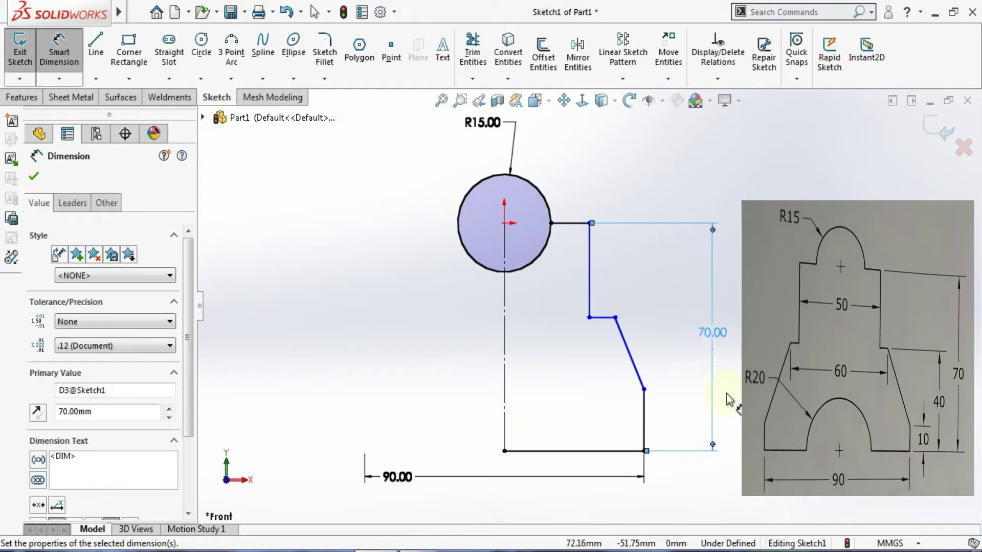
Step: Dimension the short vertical edge at the profile's lower right as 10 mm high
click(649, 425)
click(682, 434)
text(10)
key(Return)
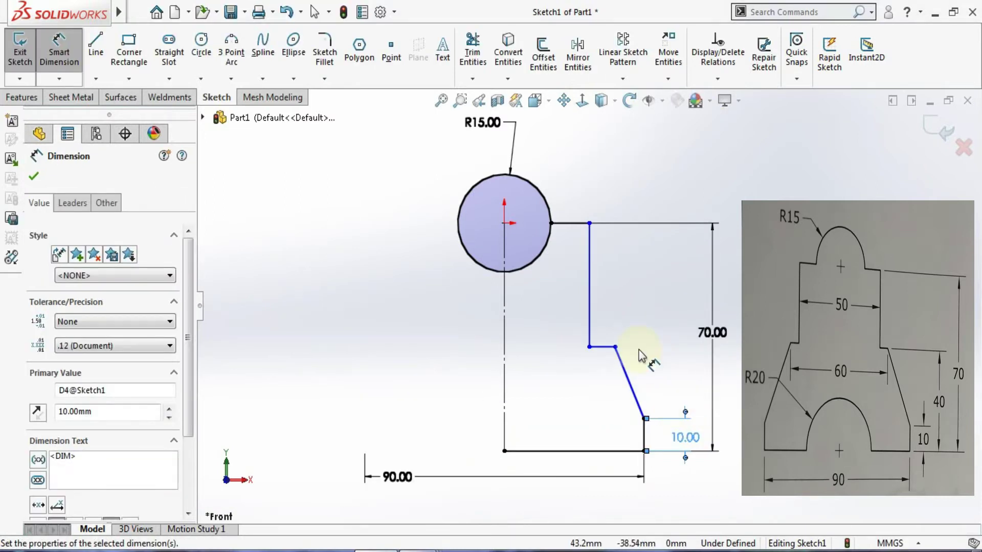
Step: Dimension the height from the base line to the lower horizontal step as 40 mm
click(605, 347)
click(623, 451)
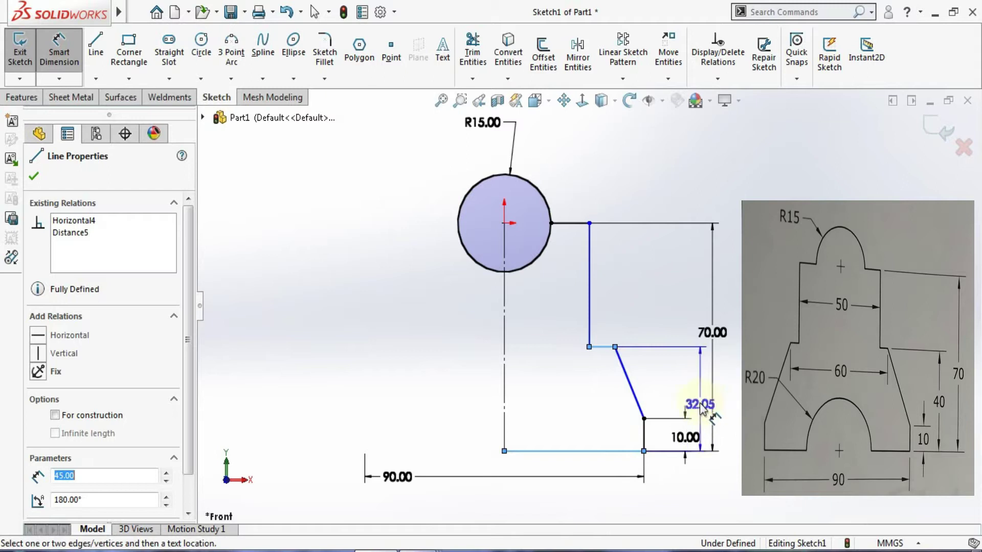
click(701, 405)
text(40)
key(Return)
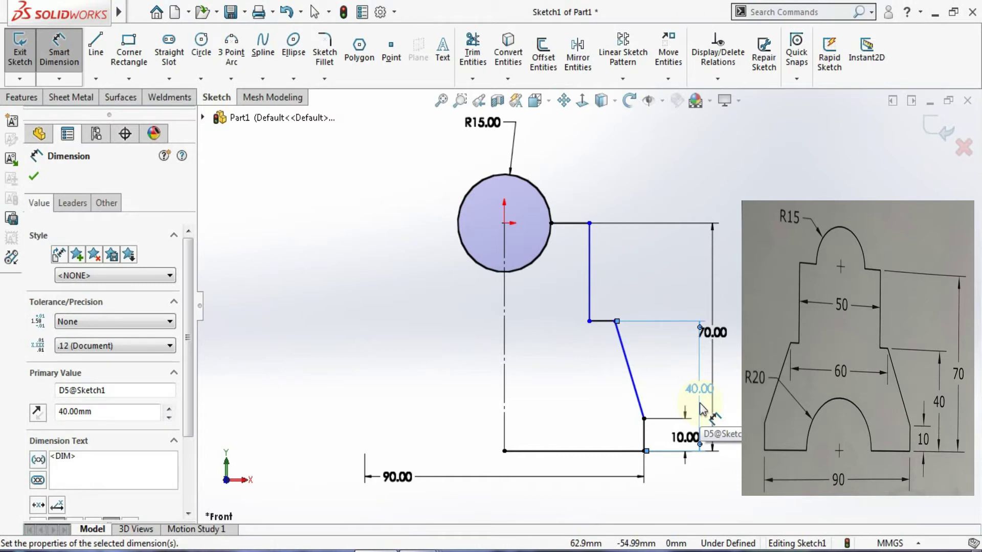
Step: Add a doubled-distance dimension of 50 mm from the centerline to the upper right vertical edge
click(507, 306)
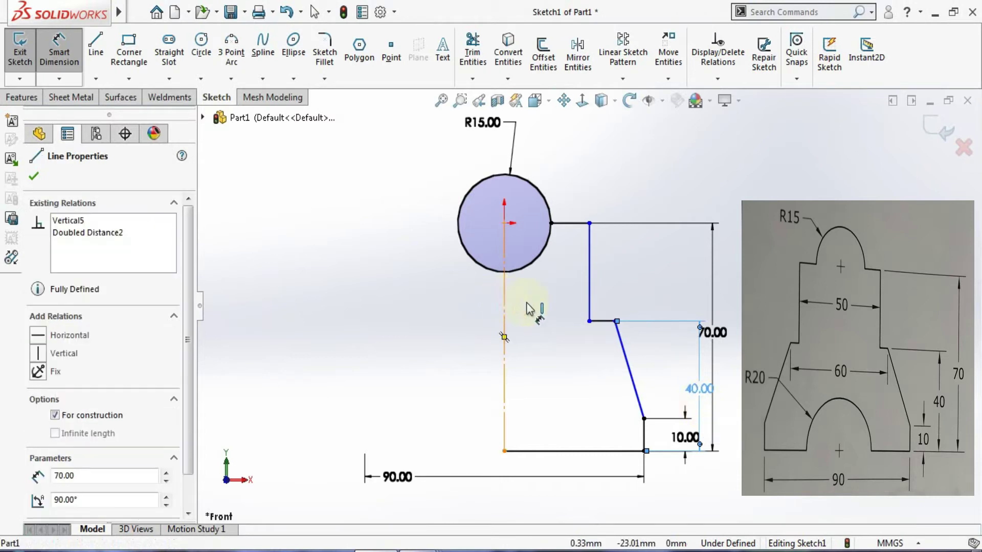
click(589, 285)
click(335, 263)
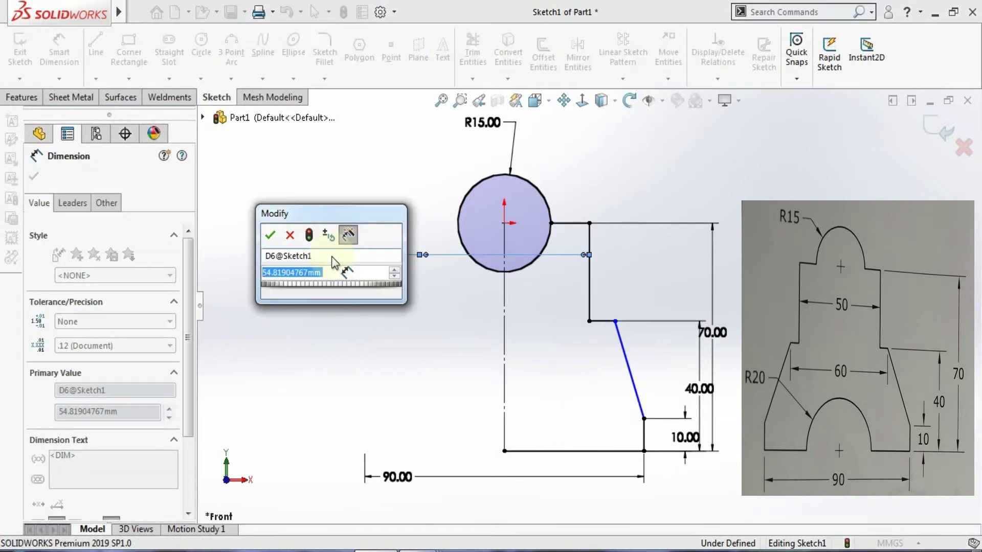
text(50)
key(Return)
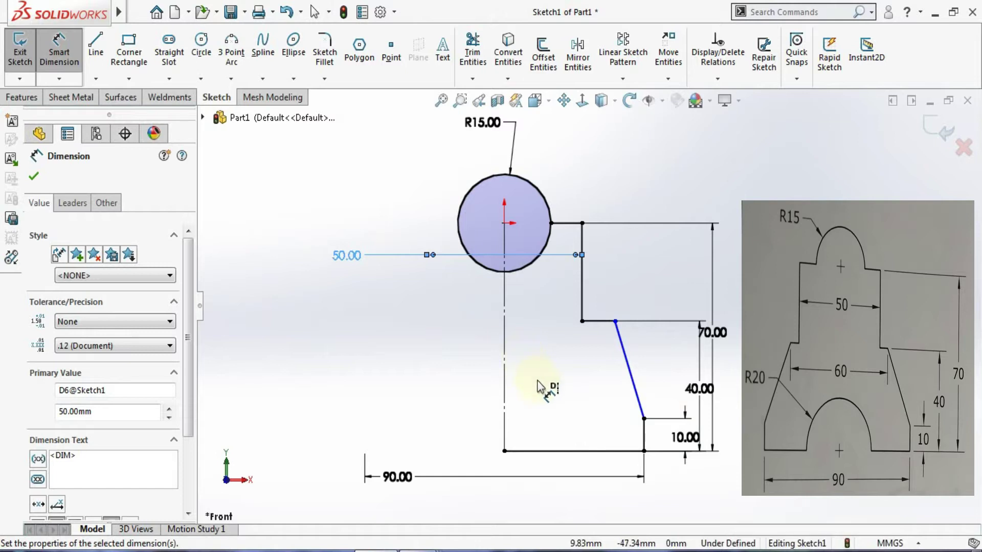
Step: Add a doubled-distance dimension of 60 mm from the centerline to the top endpoint of the slanted line, and finish dimensioning
click(615, 321)
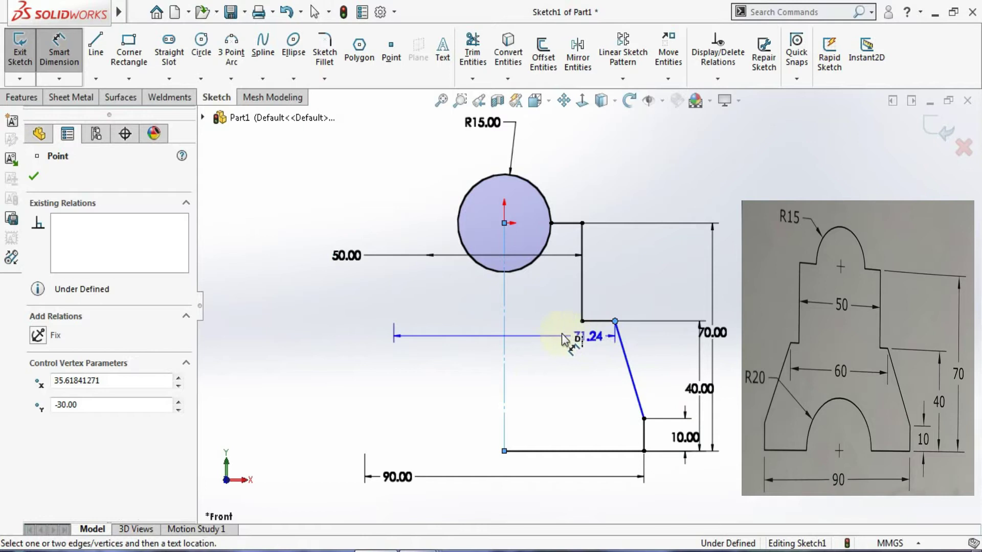
click(545, 350)
text(60)
key(Return)
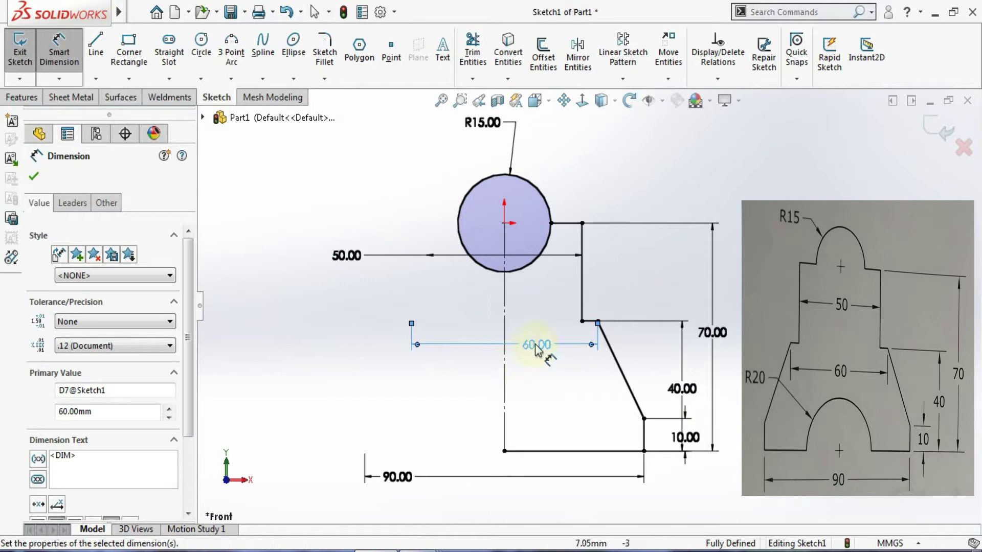
click(34, 176)
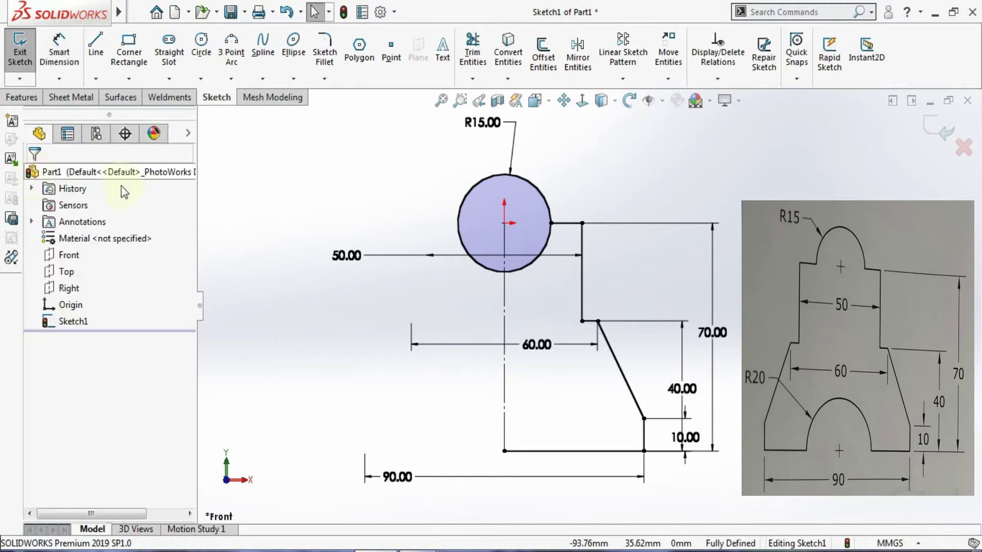
Step: Mirror the six right-half profile lines, including the base line, about the vertical centerline with Copy enabled
click(580, 62)
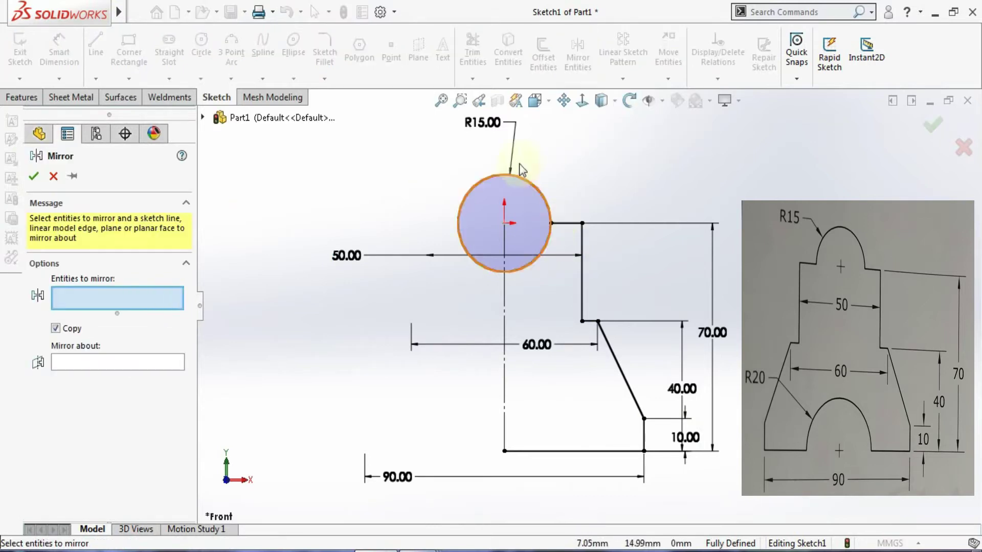
drag(527, 160, 720, 484)
click(595, 451)
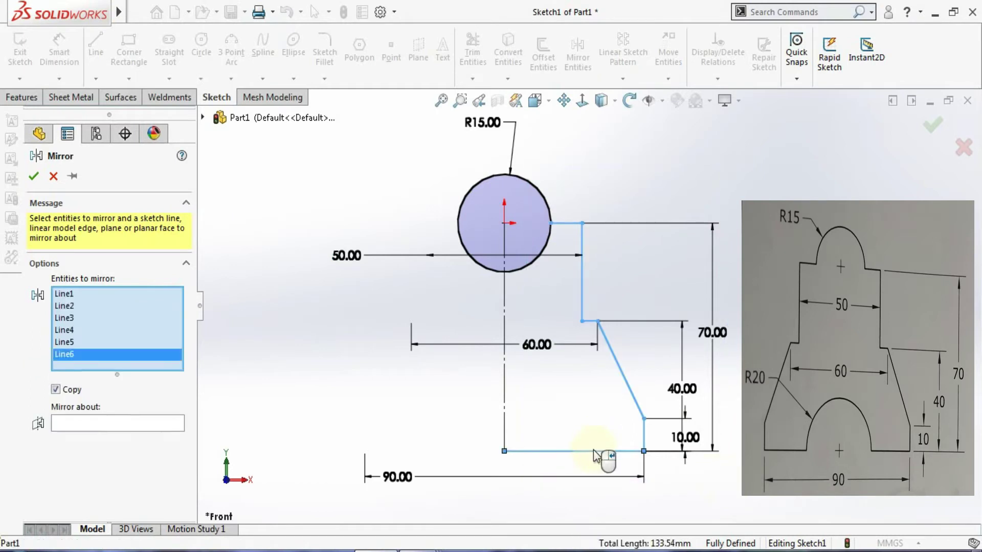
click(117, 427)
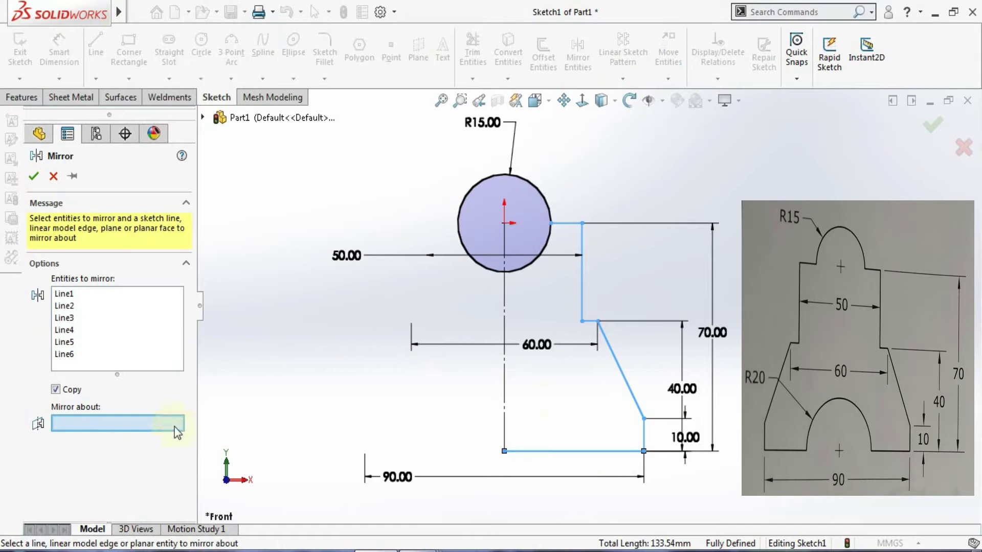
click(504, 391)
click(34, 177)
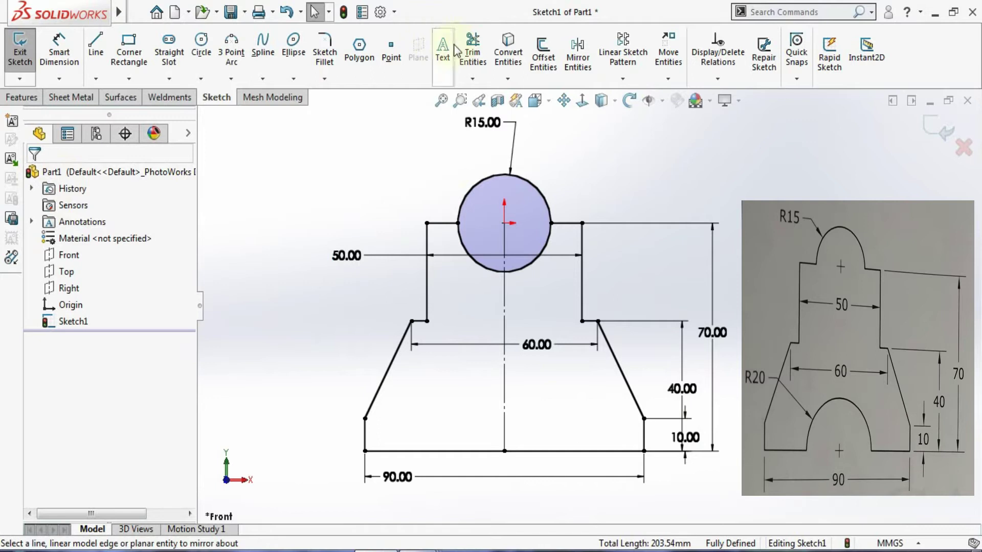
Step: Trim away the lower half of the R15 circle to leave only the top arc
click(472, 54)
drag(483, 286, 487, 253)
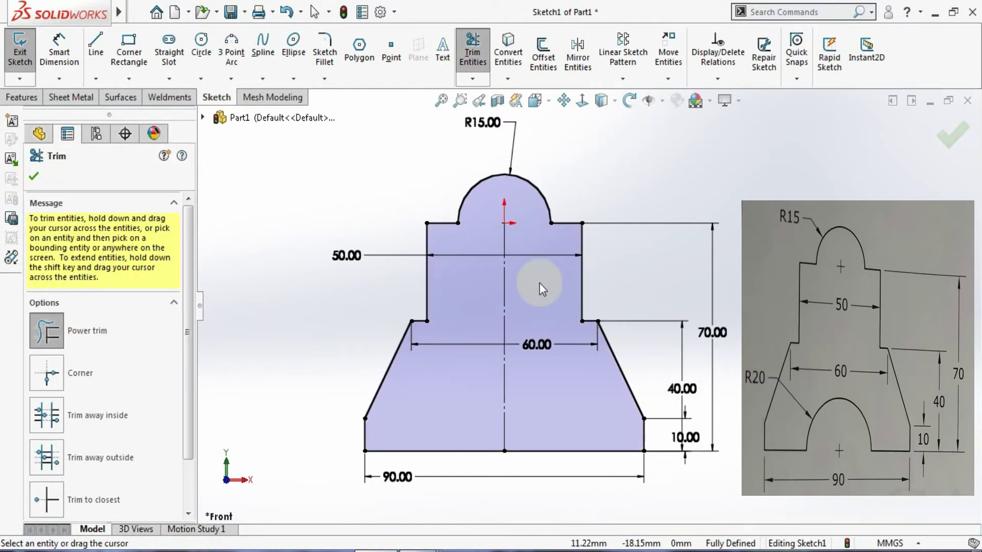
click(34, 178)
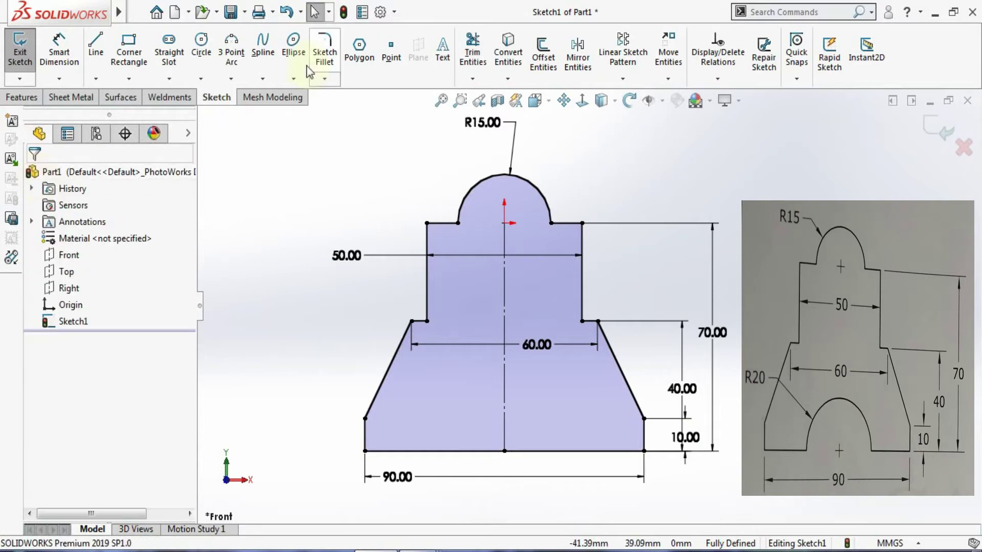
Step: Sketch a circle of about 12.5 mm radius centered on the midpoint of the base, where the centerline ends
click(197, 46)
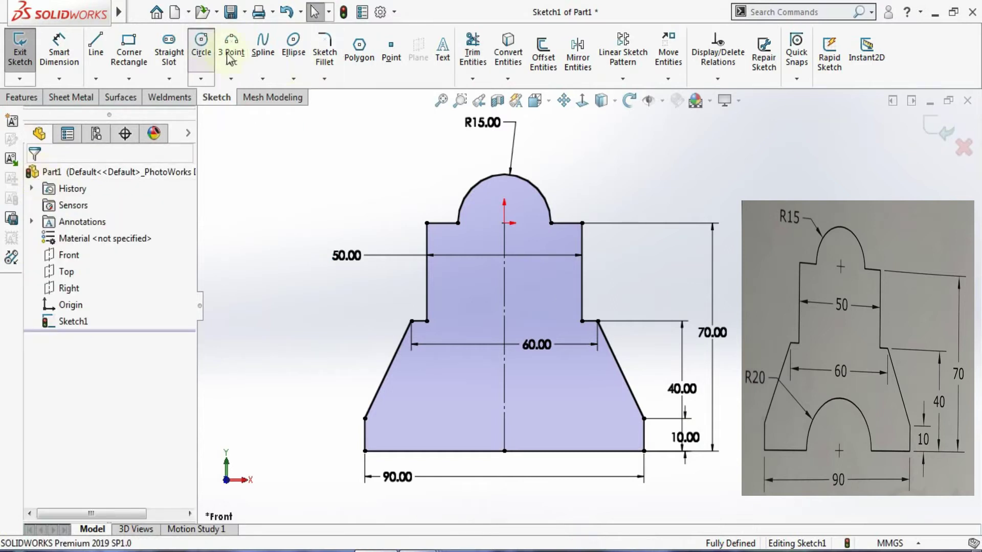
click(503, 451)
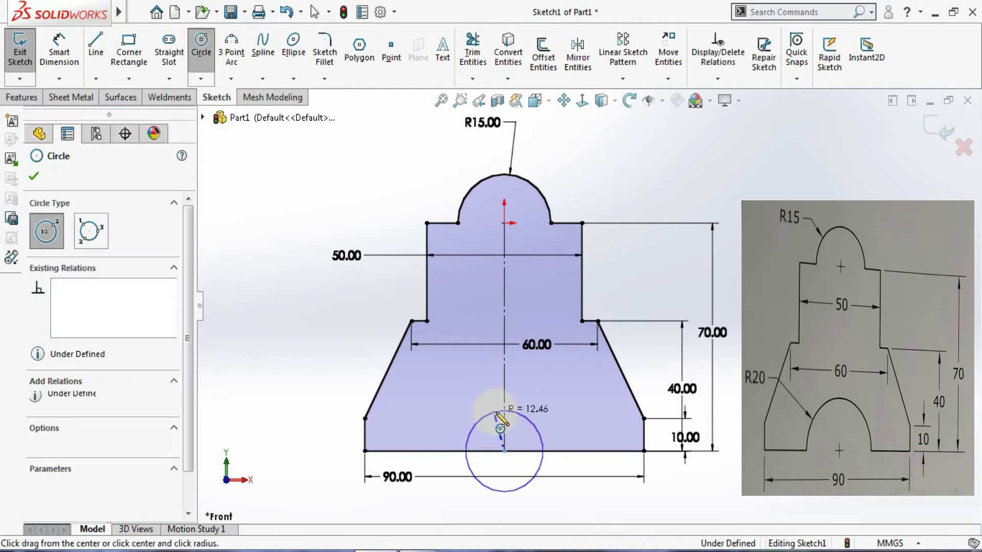
click(497, 413)
key(Escape)
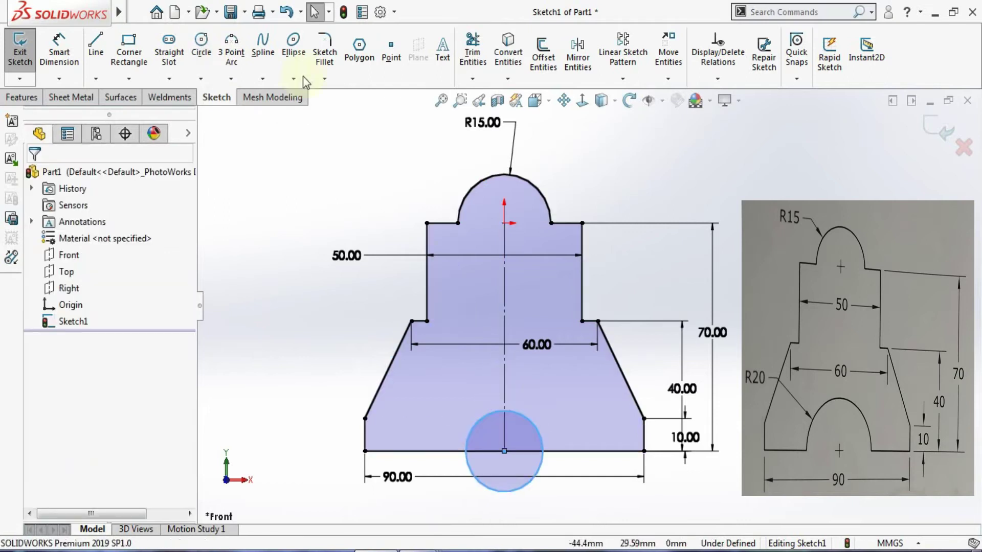
Step: Trim the base circle's lower half and the base and centerline portions inside it, leaving an open arch
click(474, 56)
mouse_move(534, 485)
mouse_down()
mouse_move(512, 446)
mouse_move(494, 444)
mouse_move(499, 462)
mouse_move(508, 453)
mouse_up()
key(Escape)
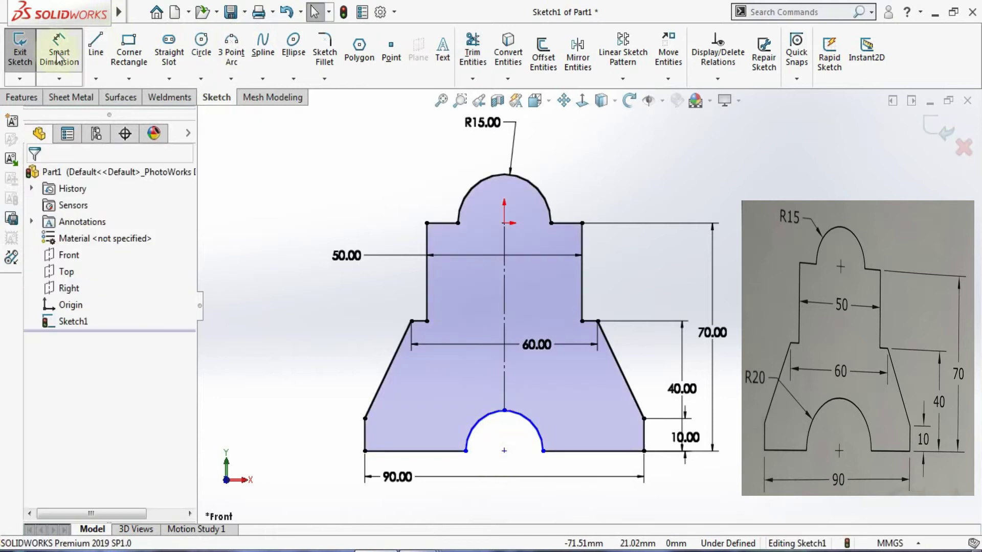
Step: Dimension the radius of the arch in the base as 20 mm
click(57, 57)
click(488, 416)
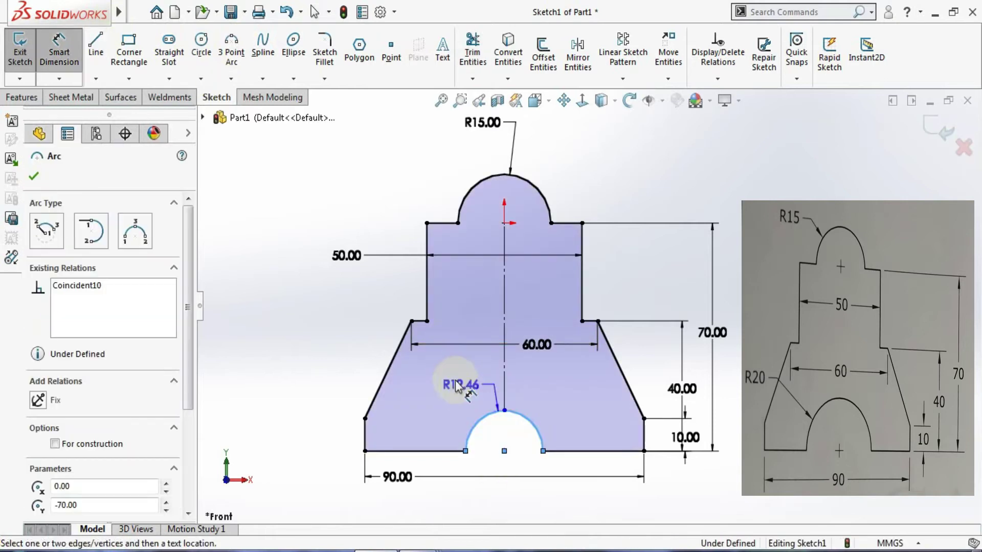
click(454, 384)
click(453, 385)
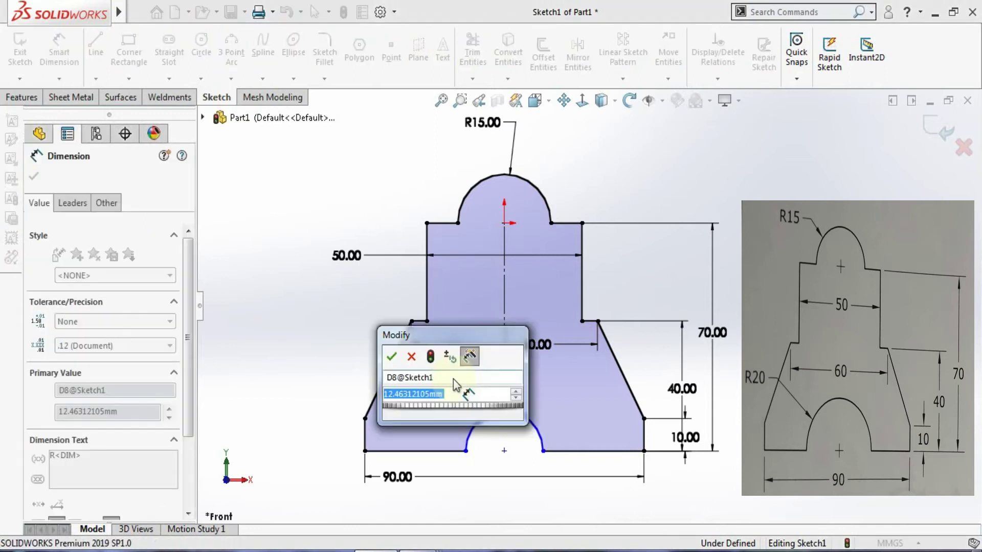
text(20)
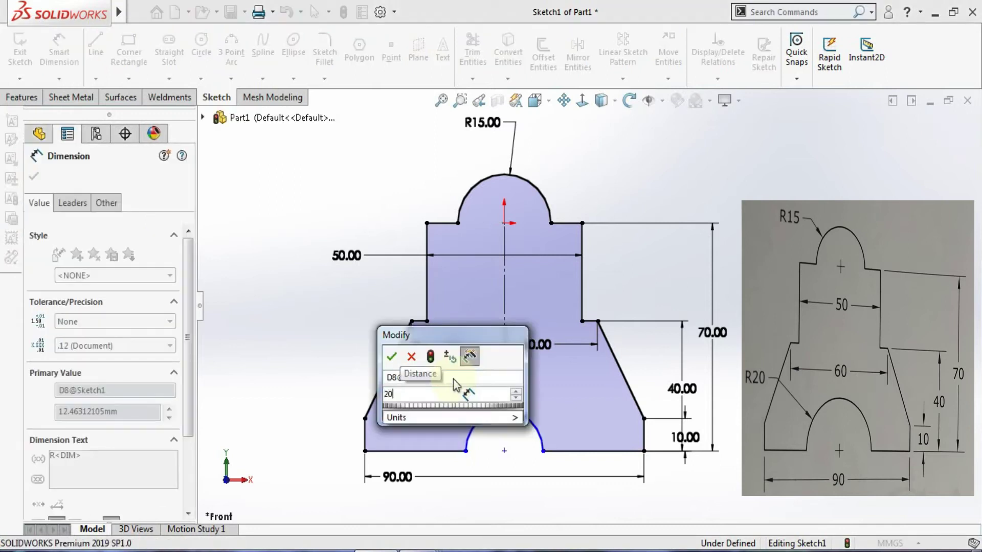
key(Return)
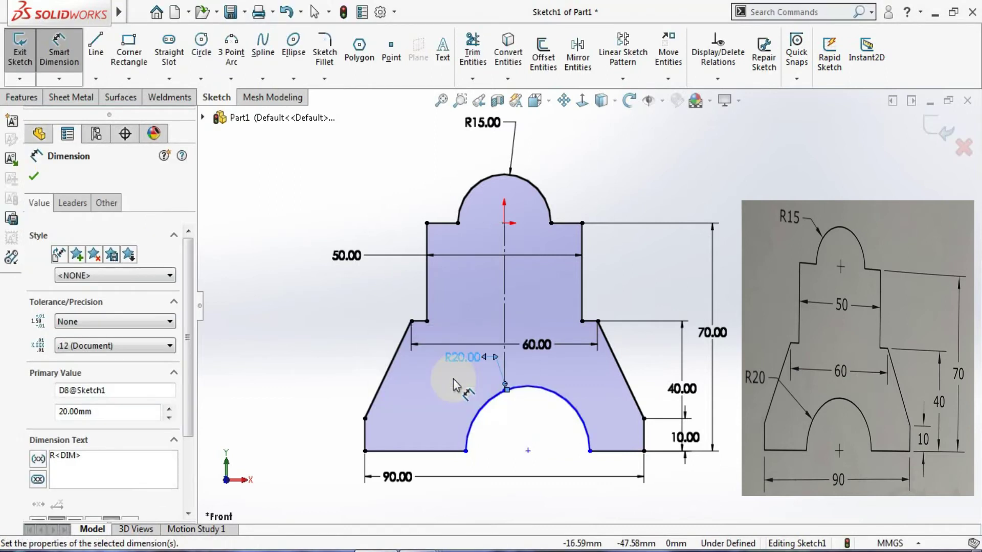
key(Escape)
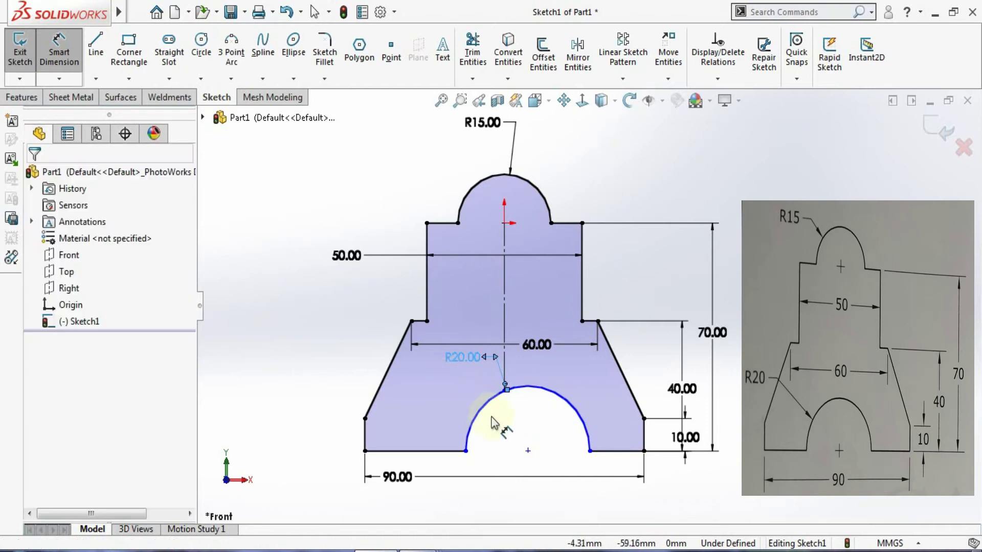
Step: Add a vertical relation between the R20 arc's center point and the origin
click(529, 452)
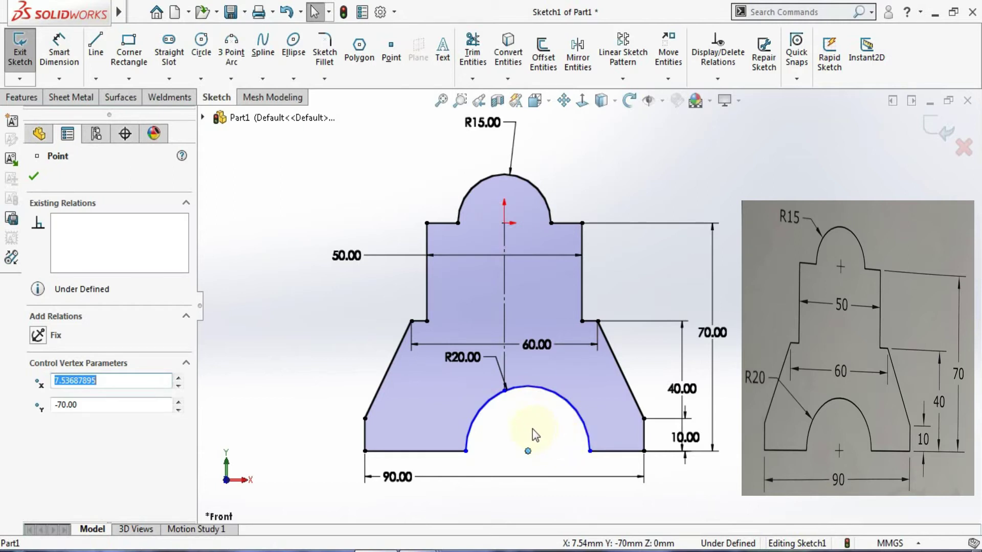
click(503, 224)
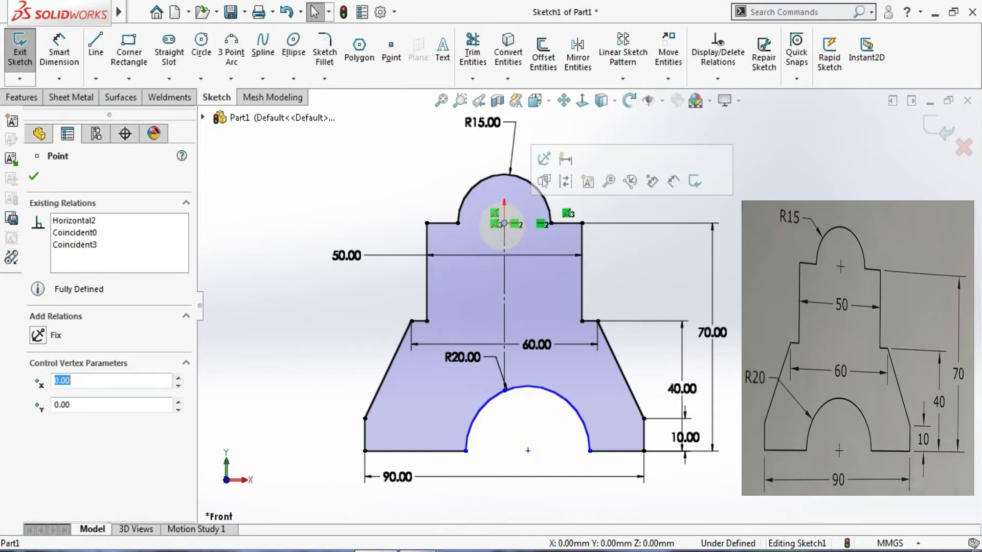
ctrl+click(528, 453)
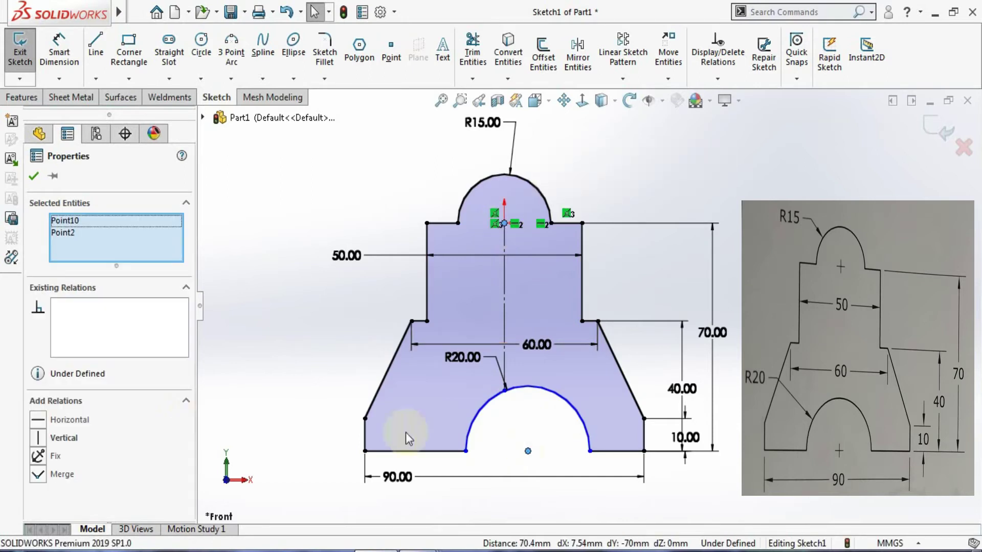
click(39, 440)
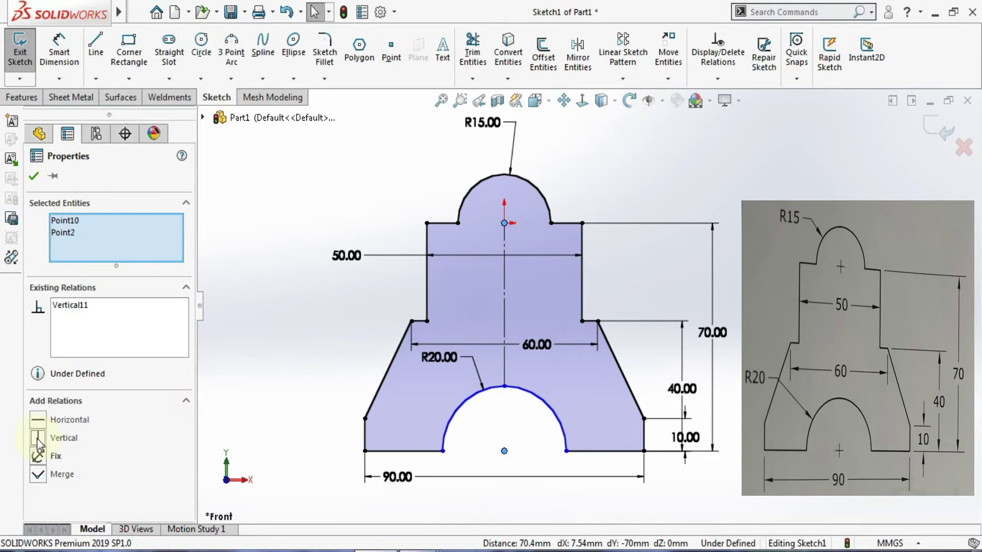
click(34, 179)
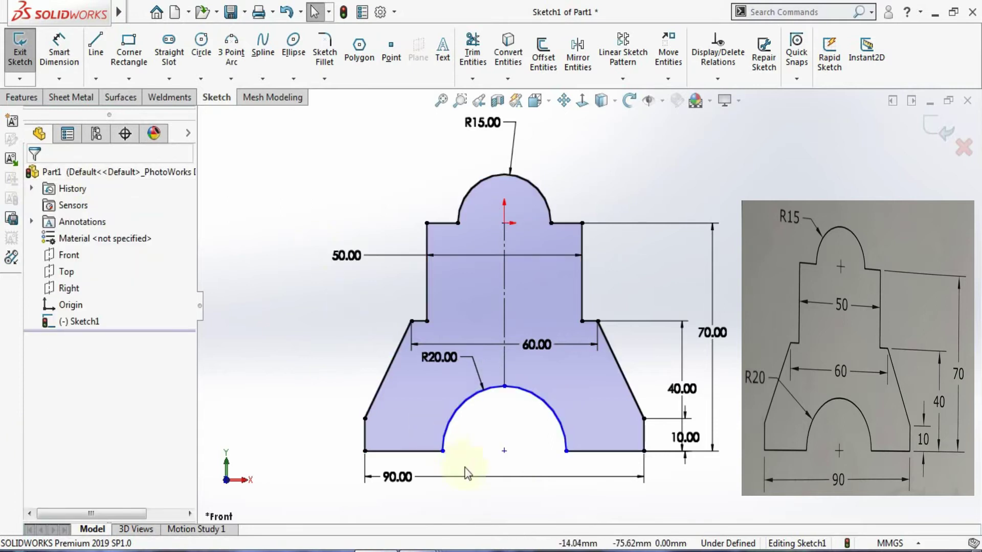
Step: Add a horizontal relation between the R20 arc's center point and its right endpoint
click(504, 452)
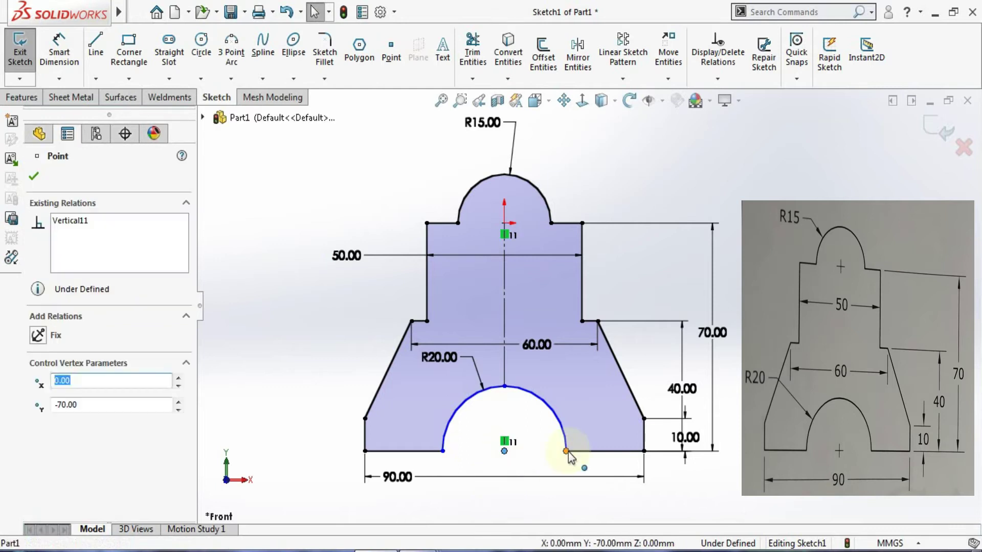
ctrl+click(567, 451)
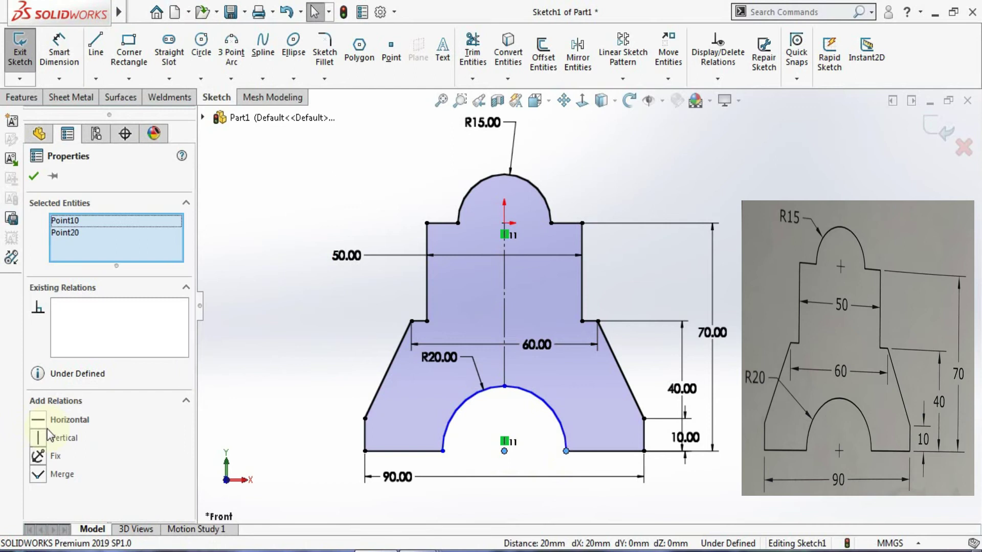
click(38, 420)
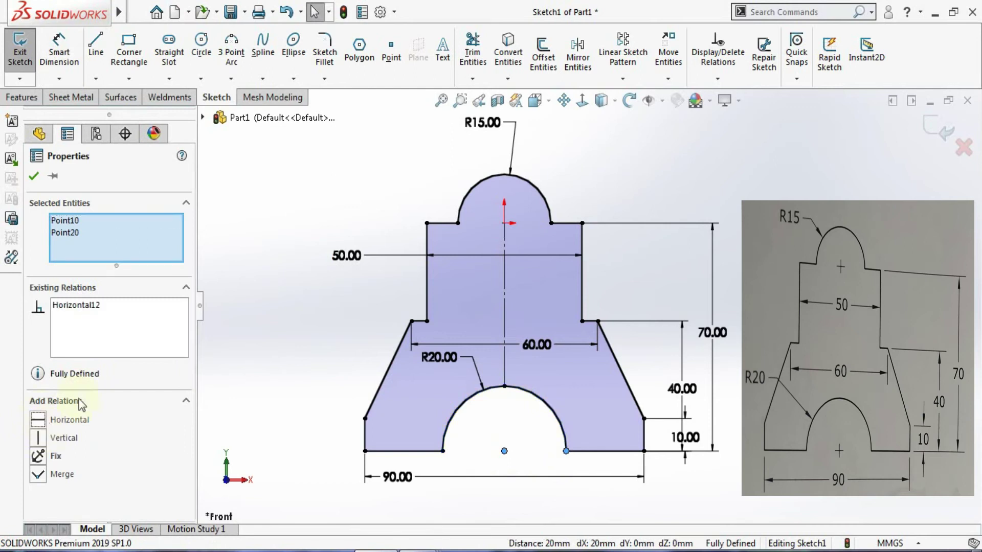
click(33, 176)
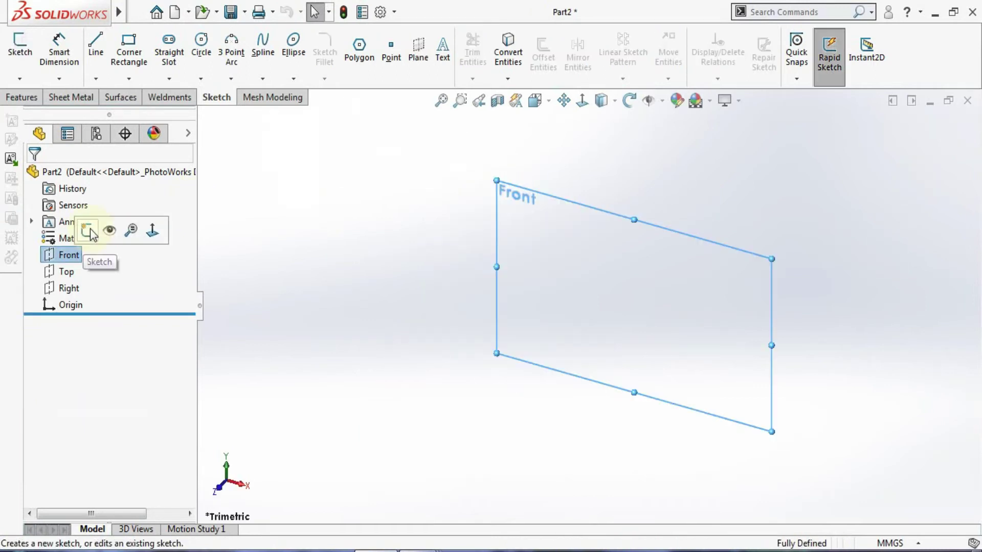
Step: Start a sketch on the Front plane of the new part and sketch a circle of about 19.6 mm radius centered on the origin
click(88, 229)
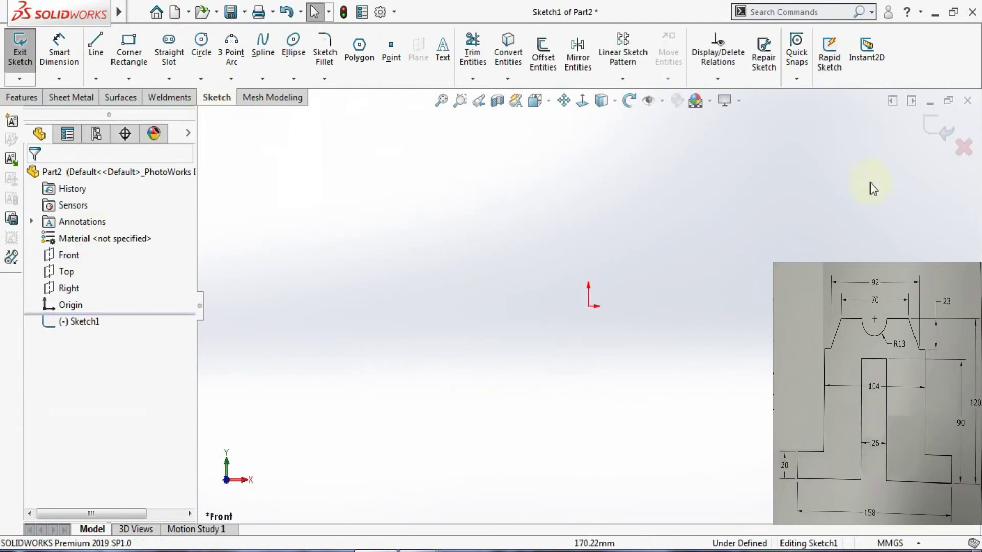
click(201, 78)
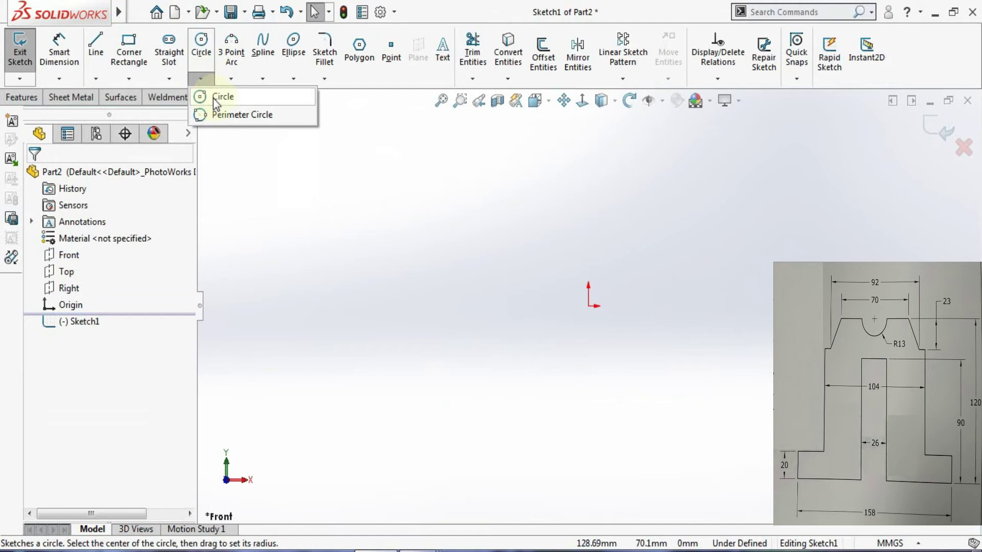
click(216, 97)
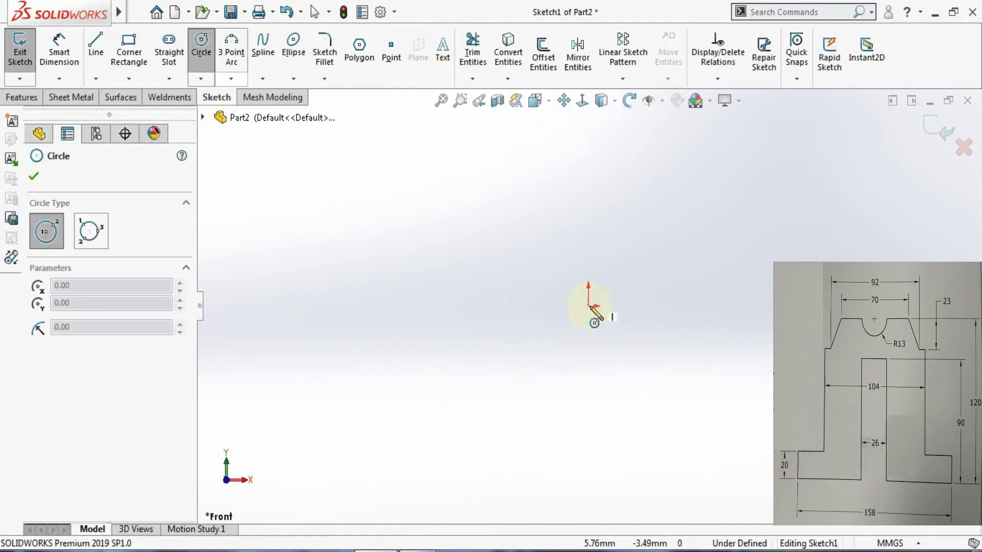
click(586, 303)
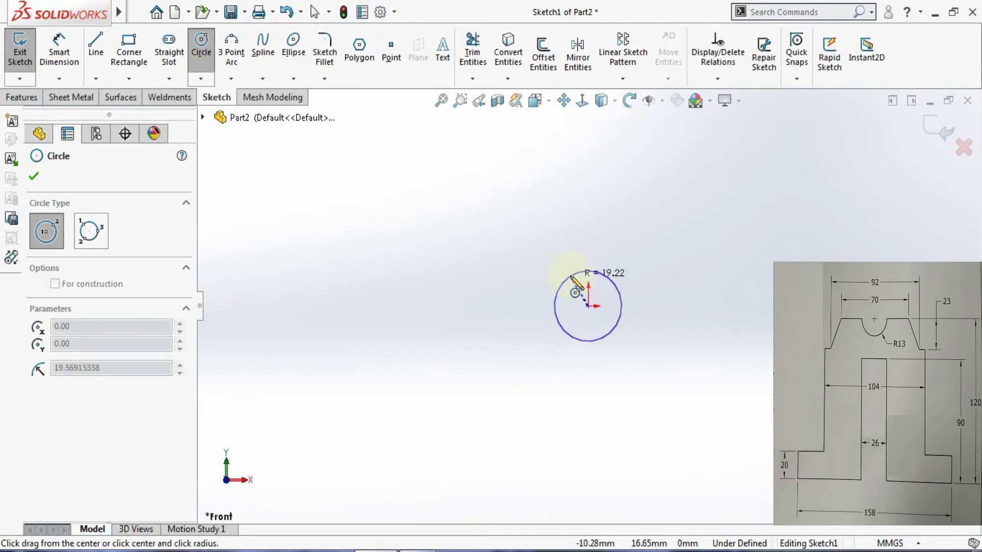
click(576, 274)
key(Escape)
Step: Dimension the circle with a 26 mm diameter and display the dimension as a radius
click(59, 51)
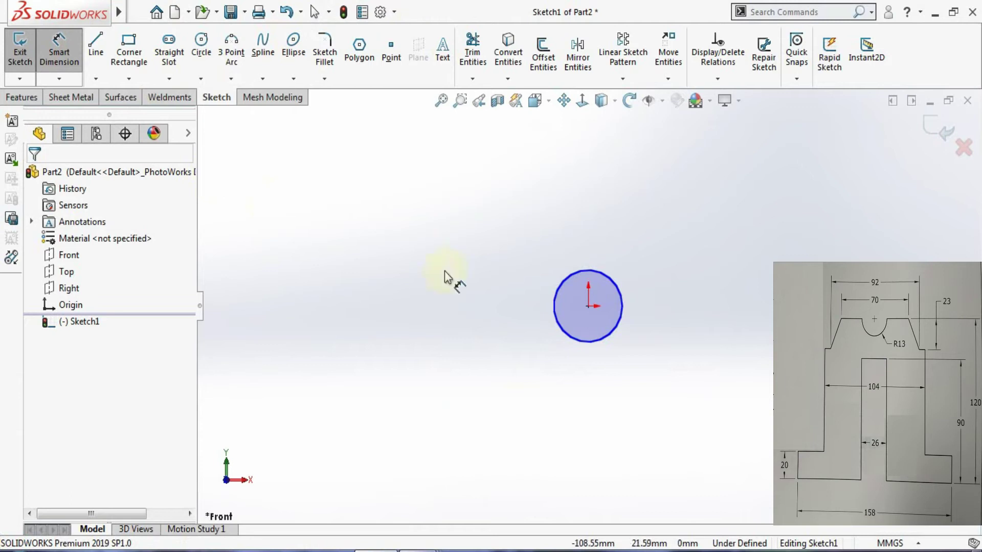
click(563, 292)
click(530, 241)
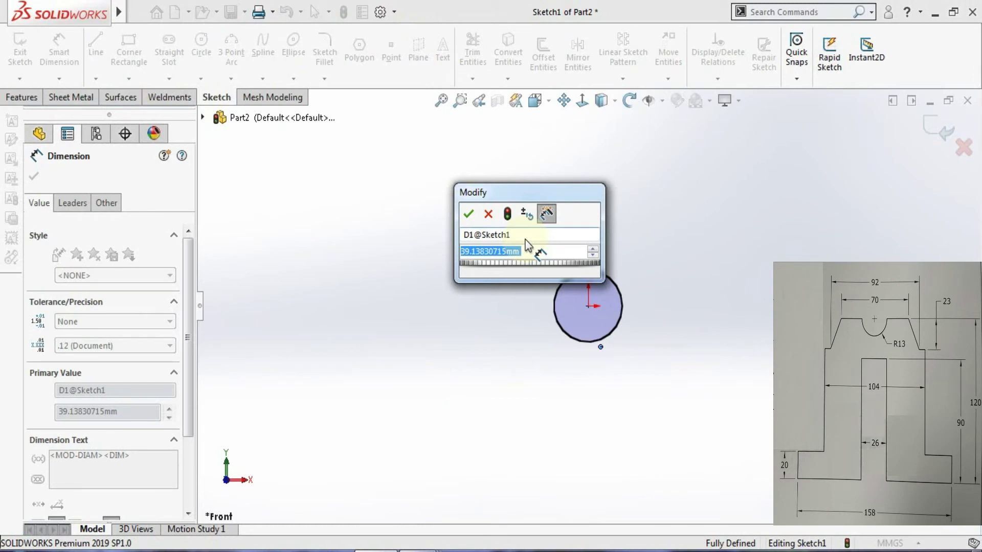
text(26)
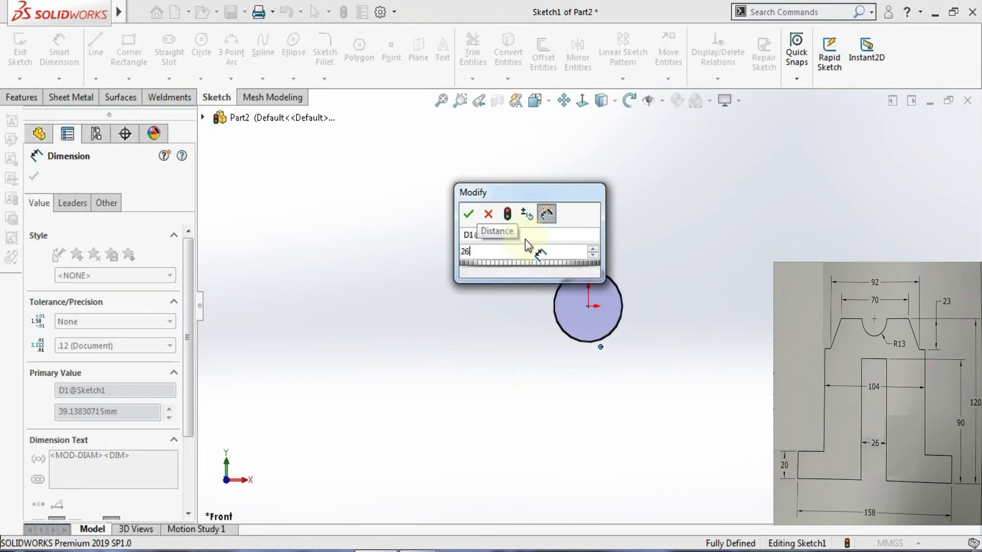
key(Return)
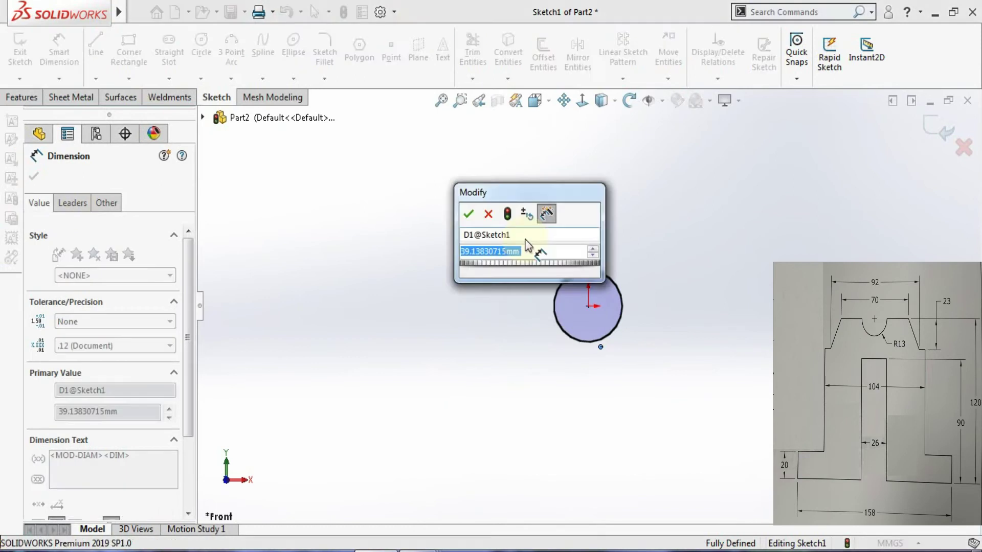
key(Return)
click(281, 200)
key(Escape)
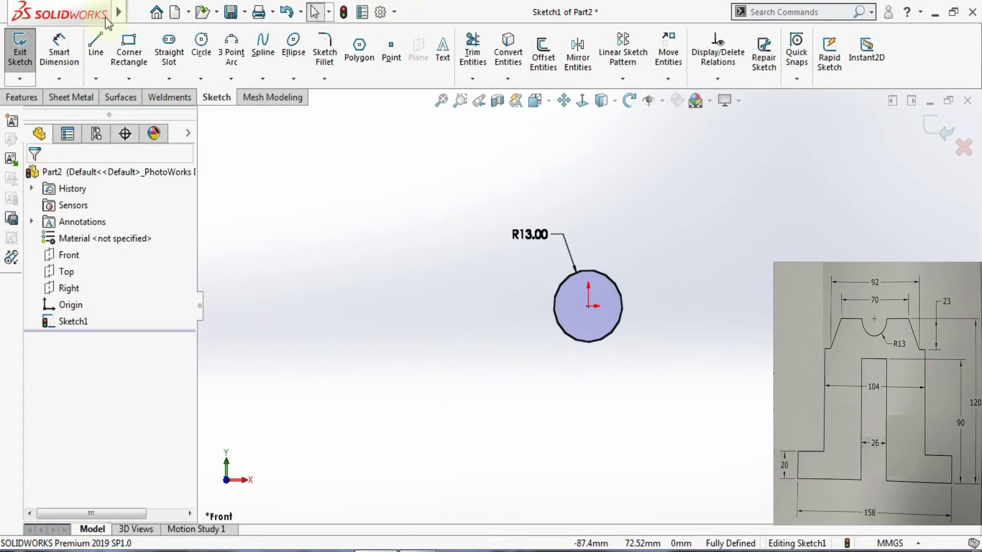
Step: Sketch connected lines from the circle's right quadrant: about 21.5 mm horizontally, an outward slope downward, and about 29 mm horizontally to the right
click(96, 47)
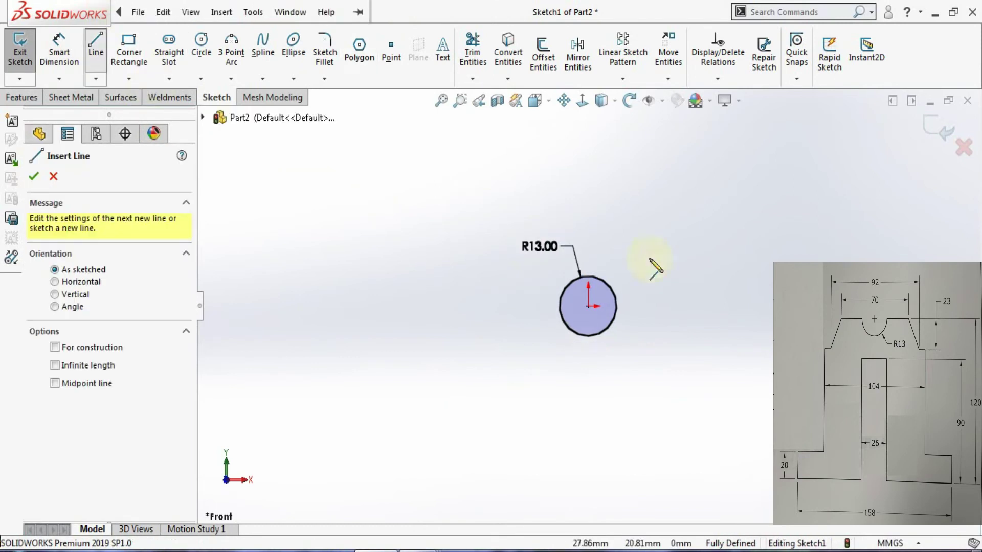
scroll(652, 266, up, 3)
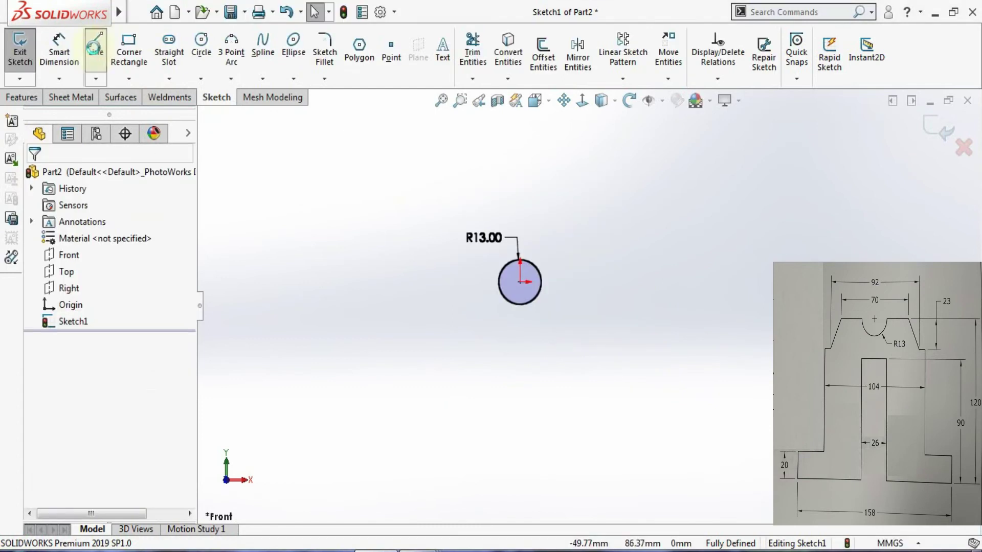
click(95, 45)
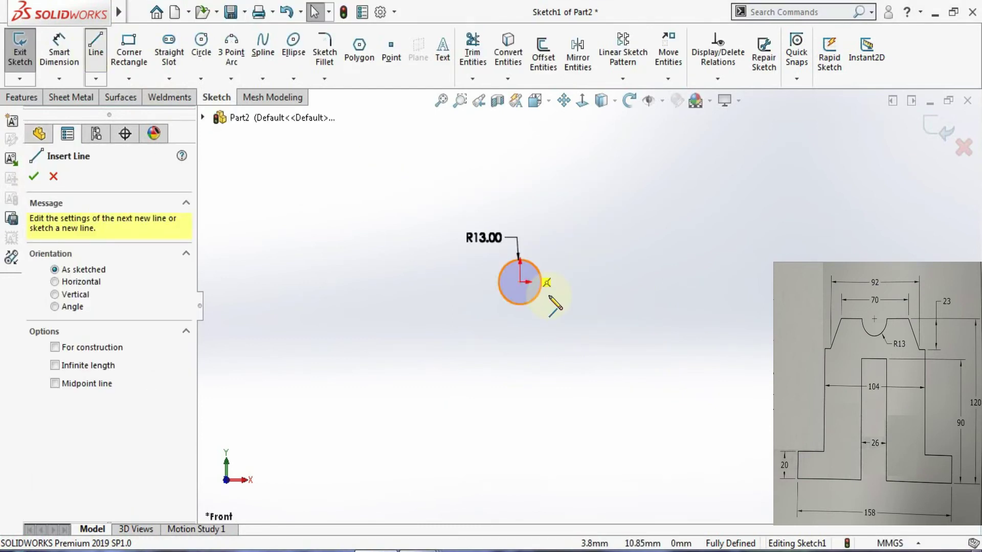
click(541, 281)
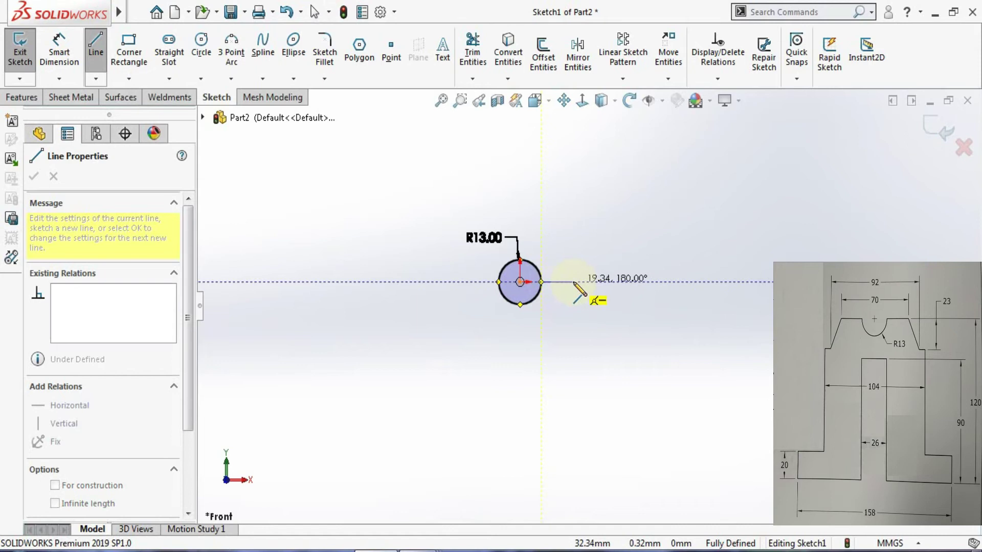
click(577, 291)
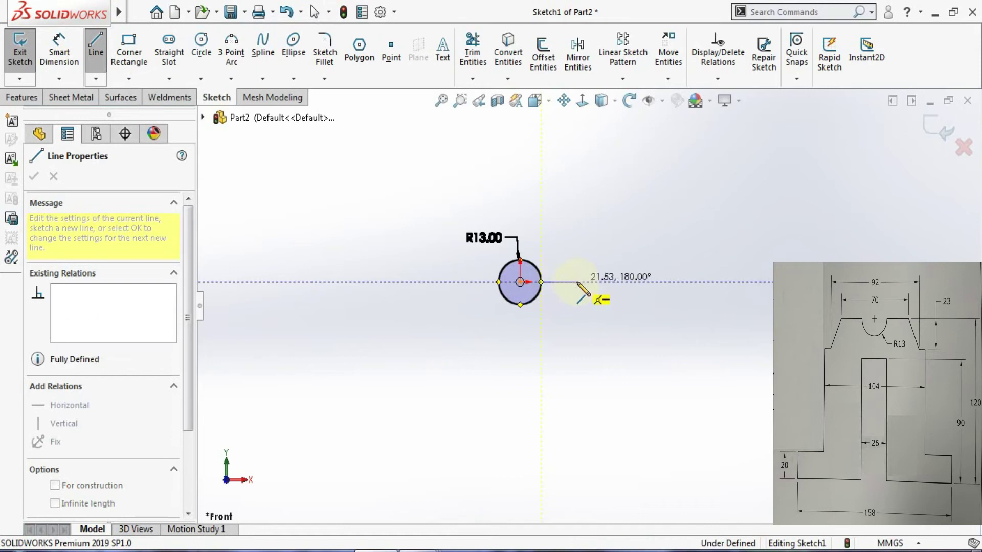
click(594, 335)
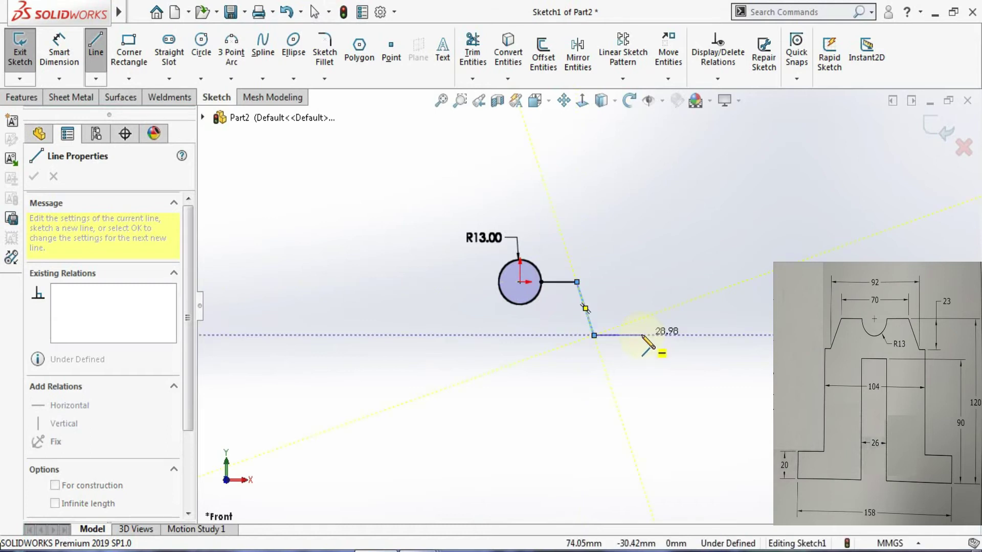
click(642, 335)
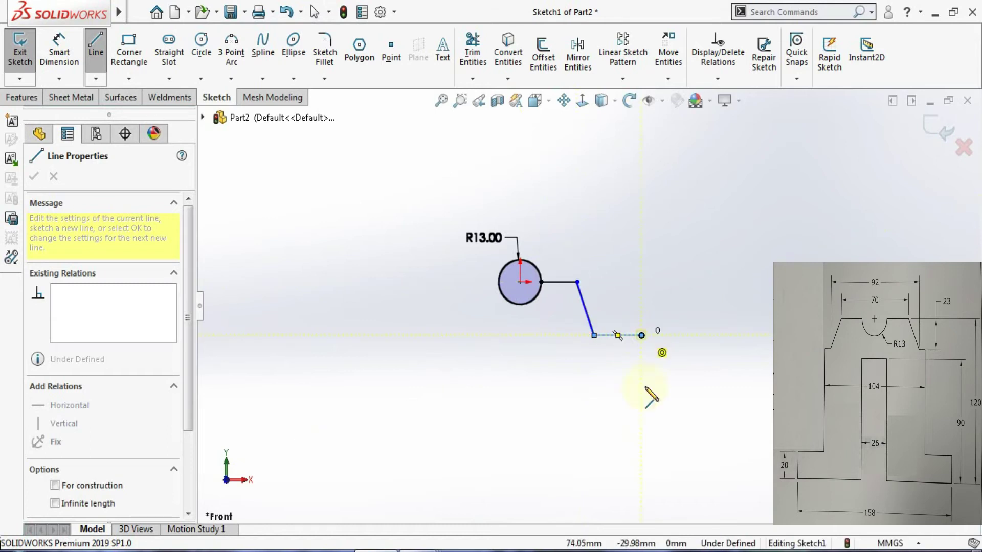
Step: Continue the line chain about 61 mm down, around the foot, up the slot wall, across to below the origin and vertically to it
click(642, 440)
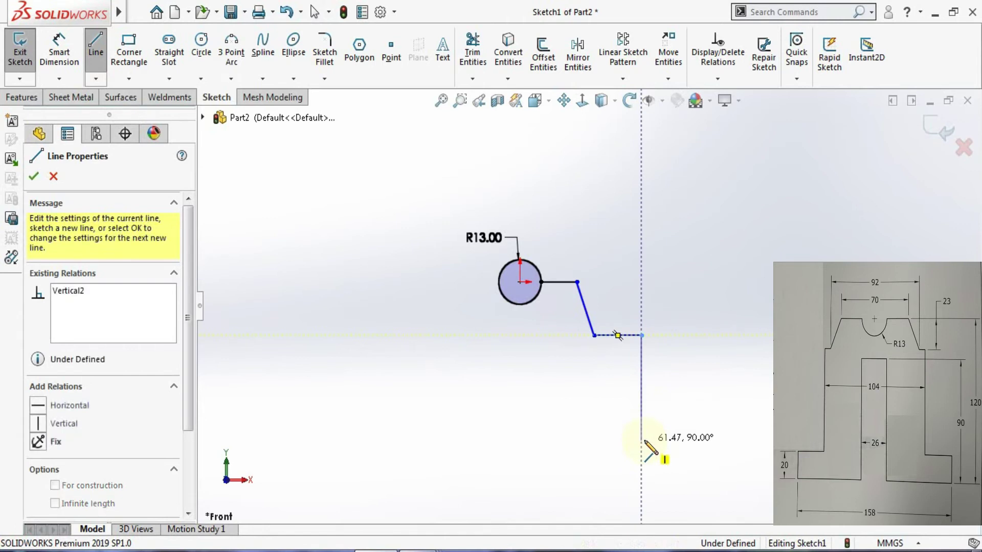
click(692, 441)
click(652, 468)
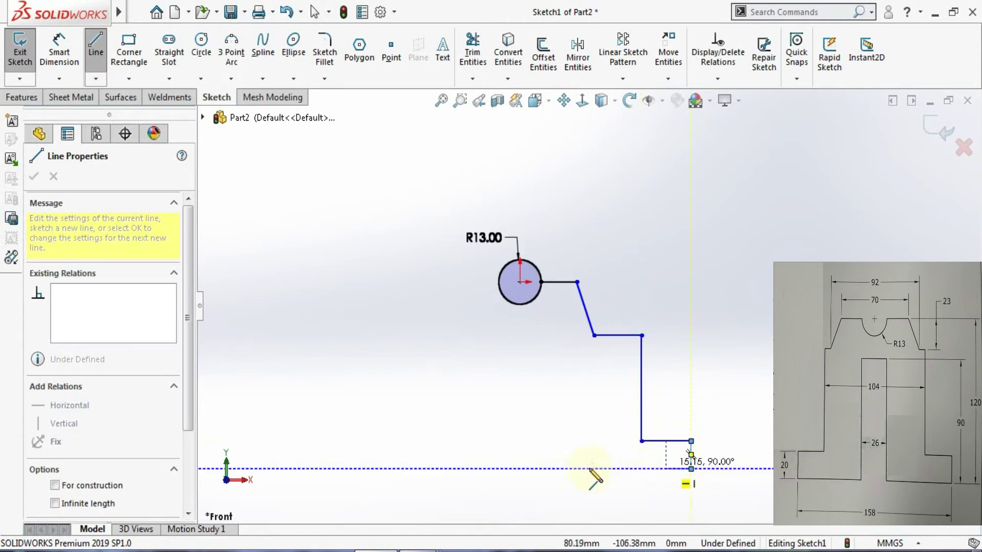
click(557, 469)
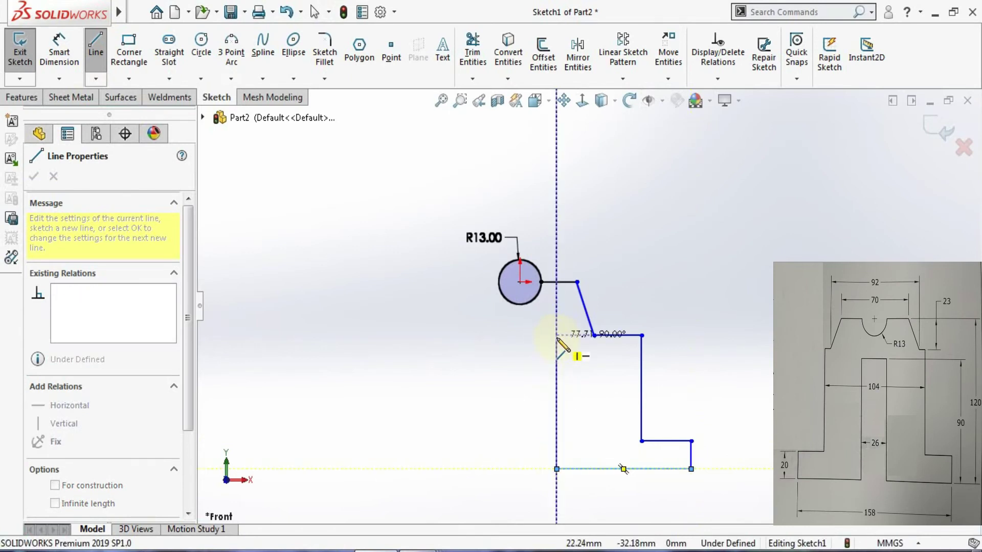
click(521, 327)
click(521, 326)
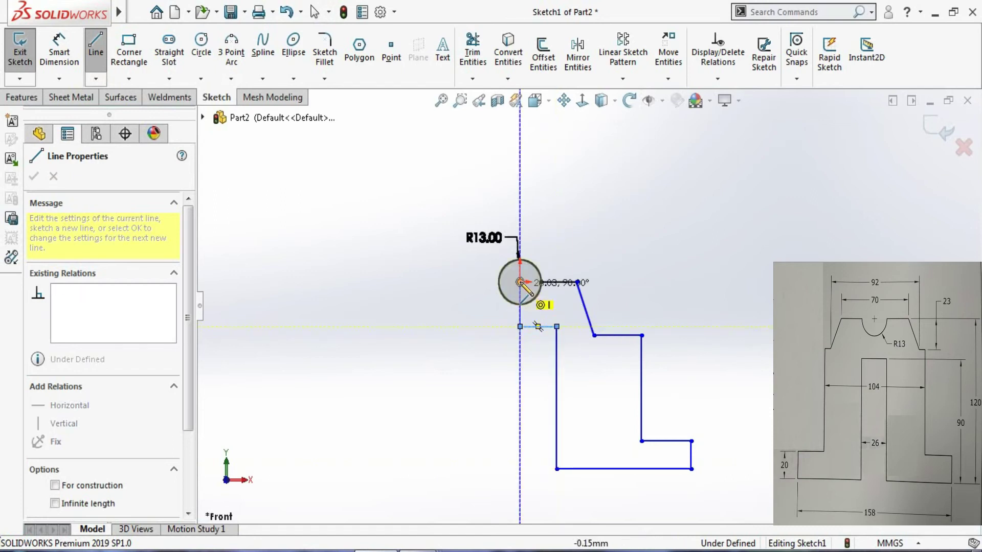
key(Escape)
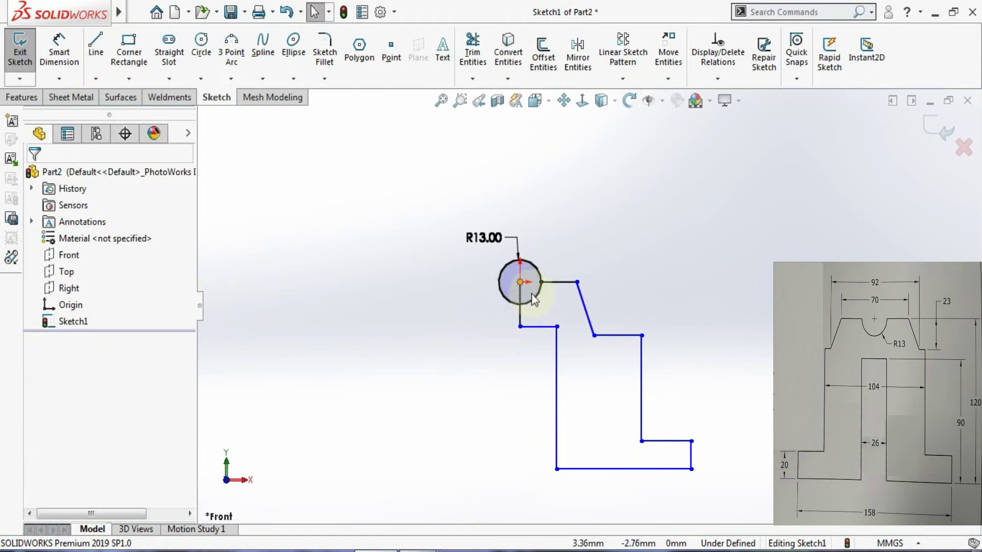
Step: Convert the vertical line between the origin and the slot's top edge to construction geometry
click(519, 314)
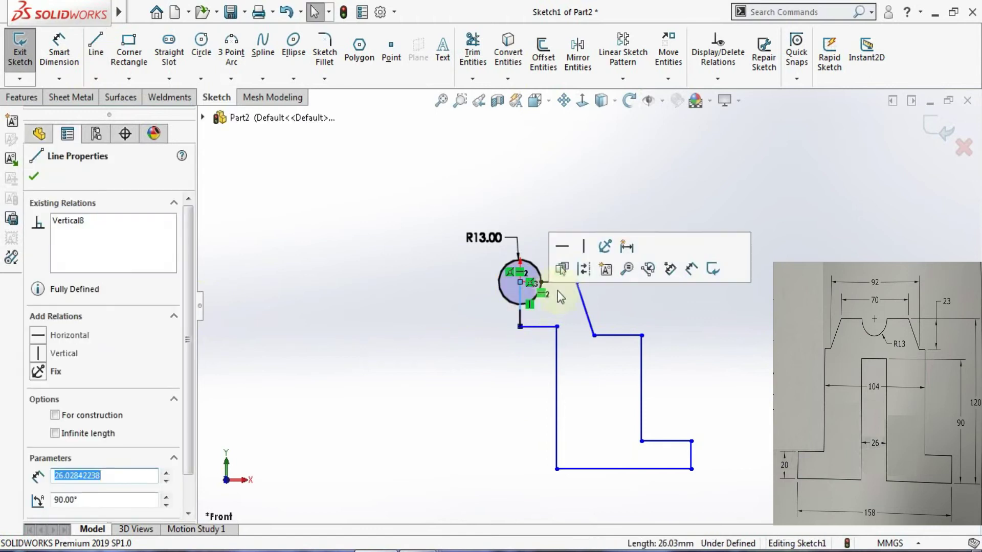
click(583, 269)
scroll(654, 303, up, 2)
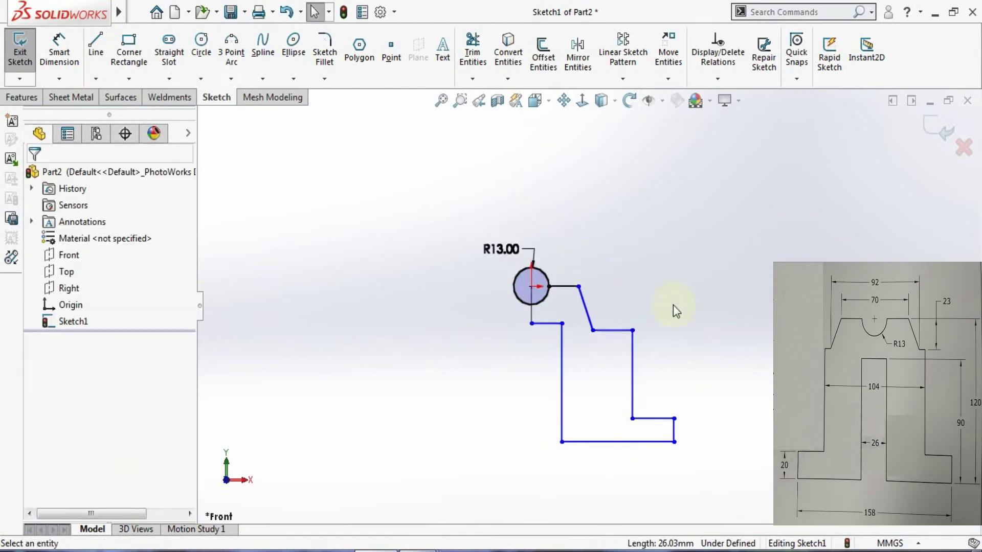
scroll(683, 394, down, 2)
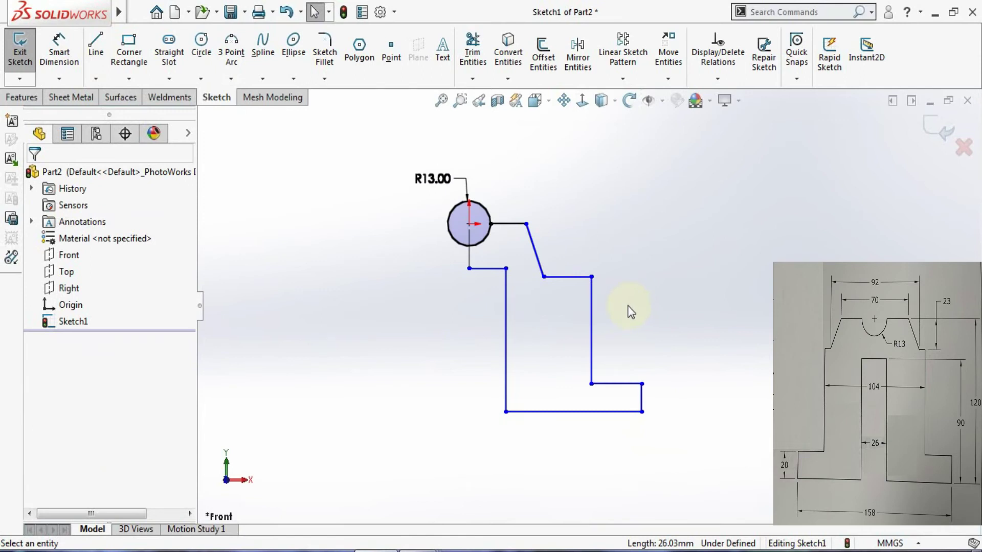
Step: Dimension the overall height between the base line and the top horizontal line as 120 mm
click(62, 50)
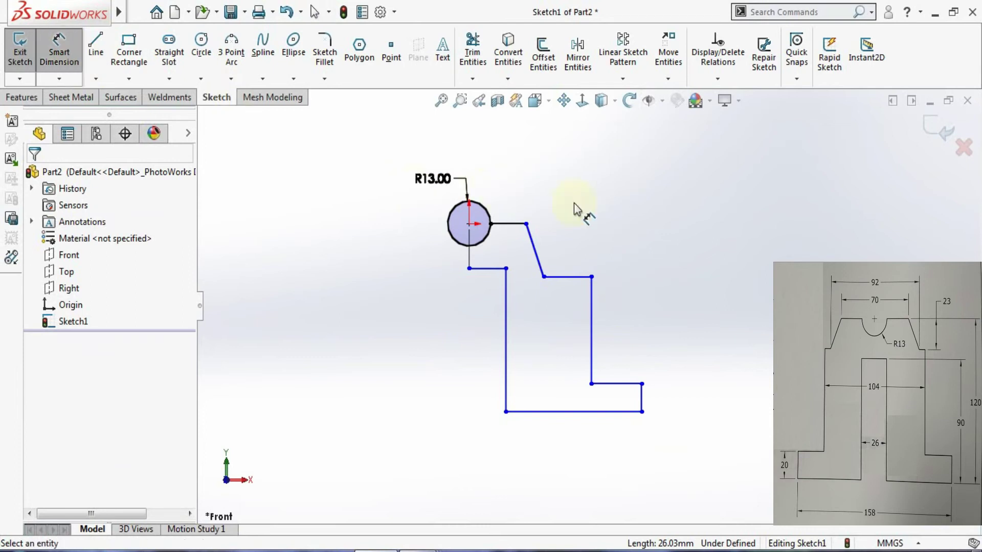
click(566, 412)
click(508, 223)
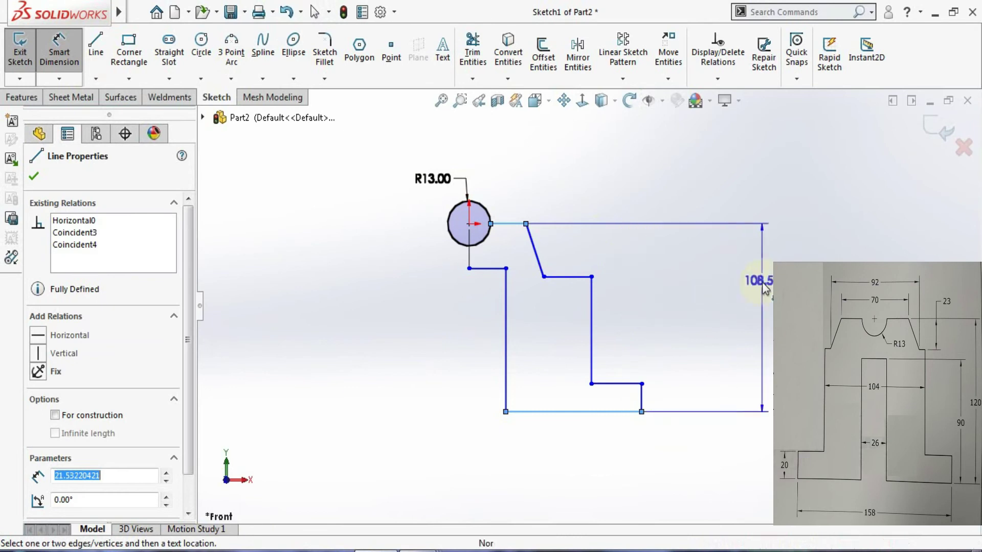
click(763, 281)
text(120)
key(Return)
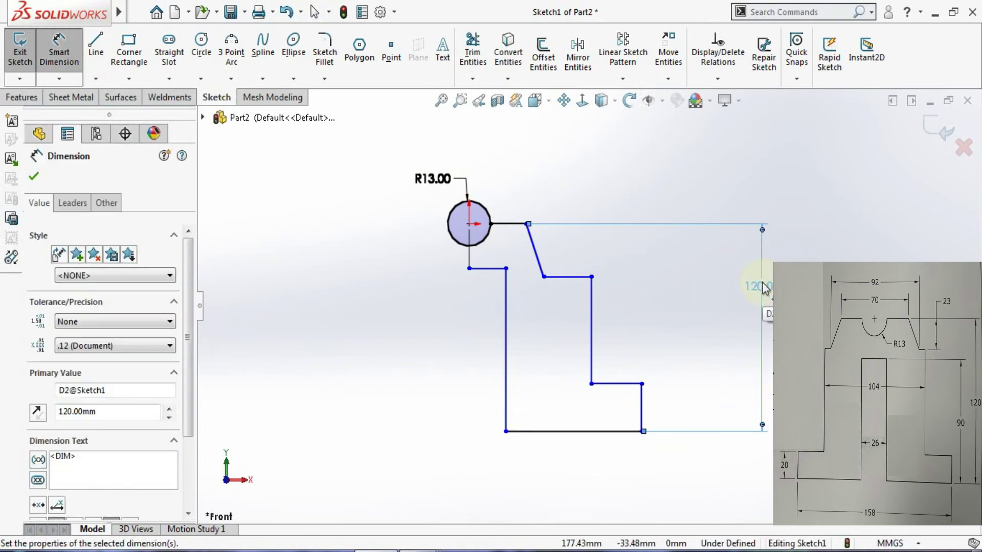
Step: Dimension the slot height between the base line and the slot's top line as 90 mm
click(610, 432)
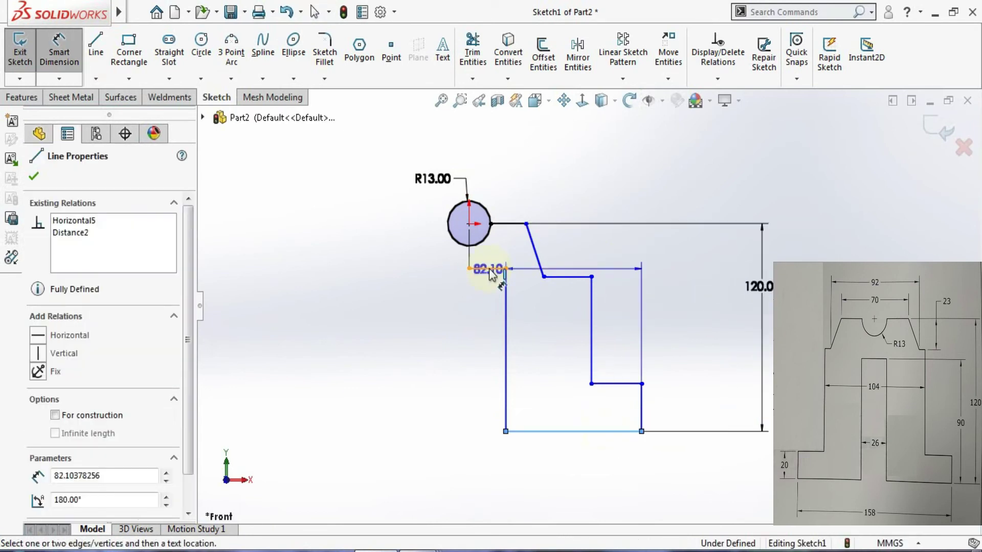
click(490, 270)
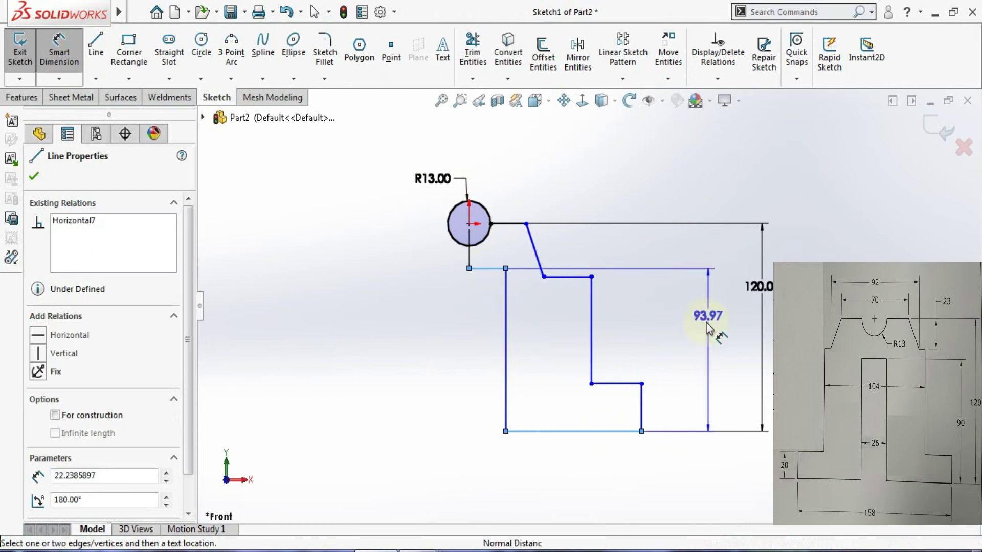
click(708, 328)
text(90)
key(Return)
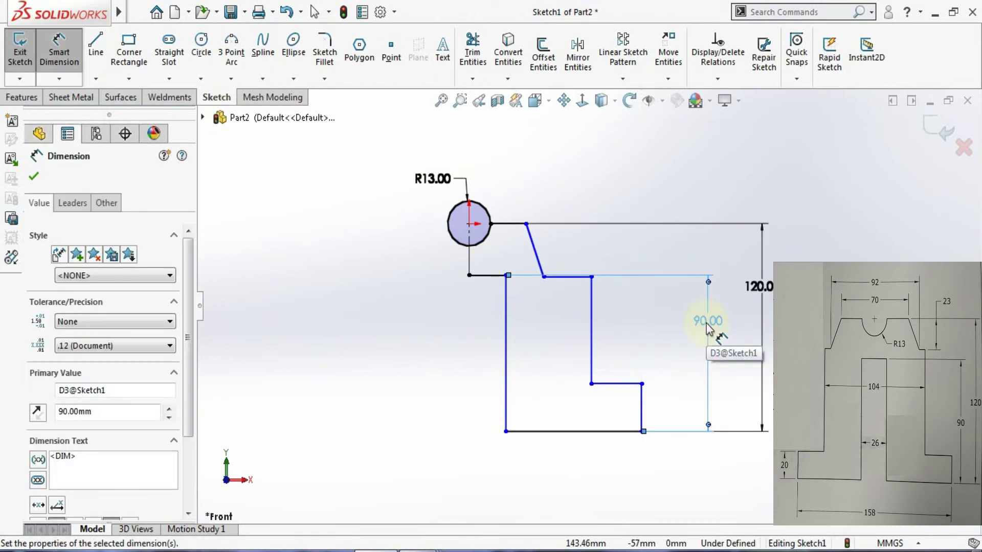
Step: Dimension the height of the foot's outer vertical edge as 20 mm
click(642, 402)
click(673, 405)
text(20)
key(Return)
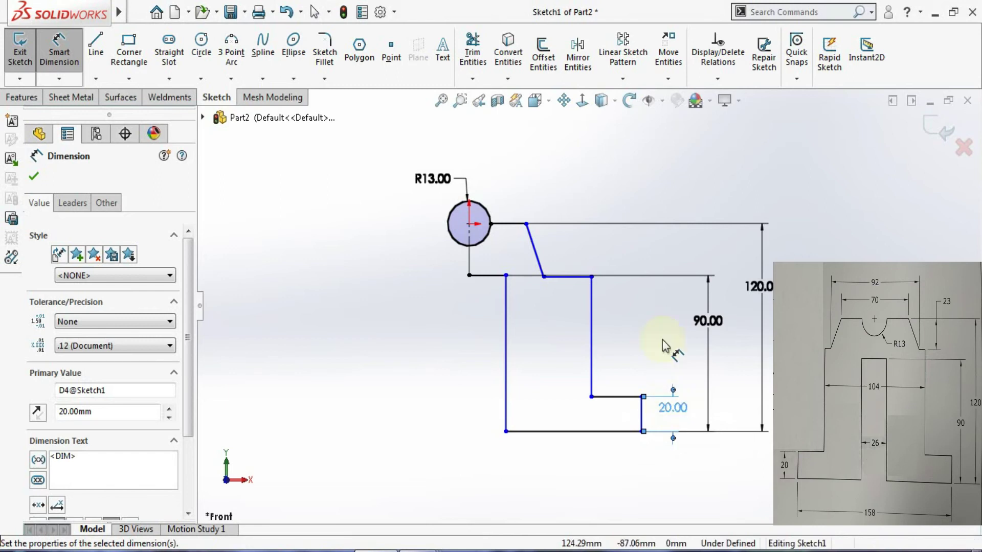
Step: Add a 70 mm doubled dimension from the construction centreline to the outer end of the top horizontal line
click(470, 259)
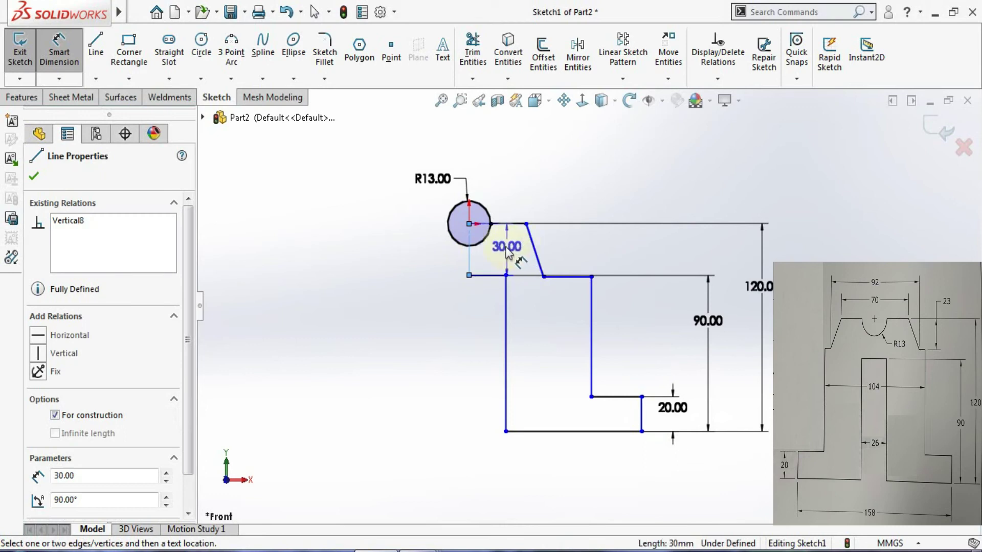
click(527, 224)
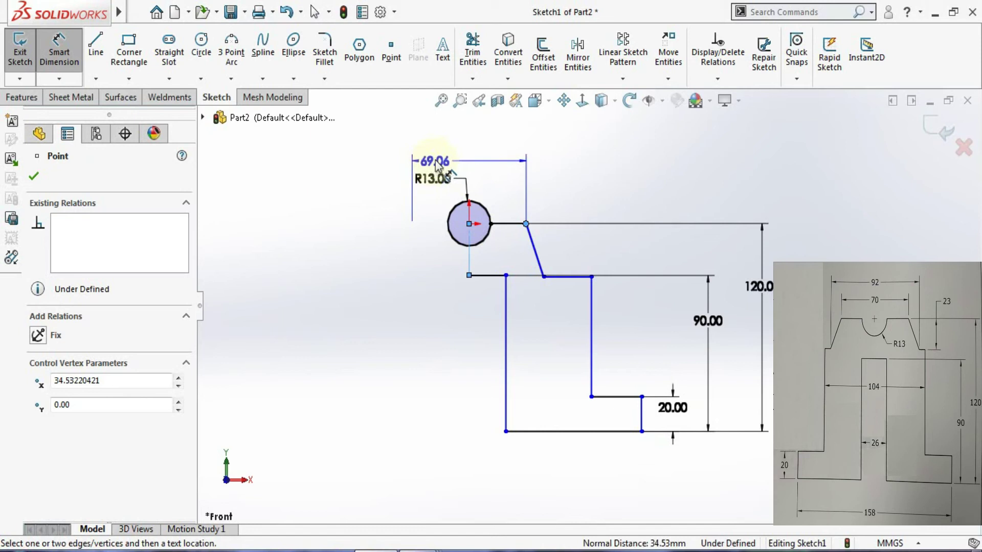
click(437, 166)
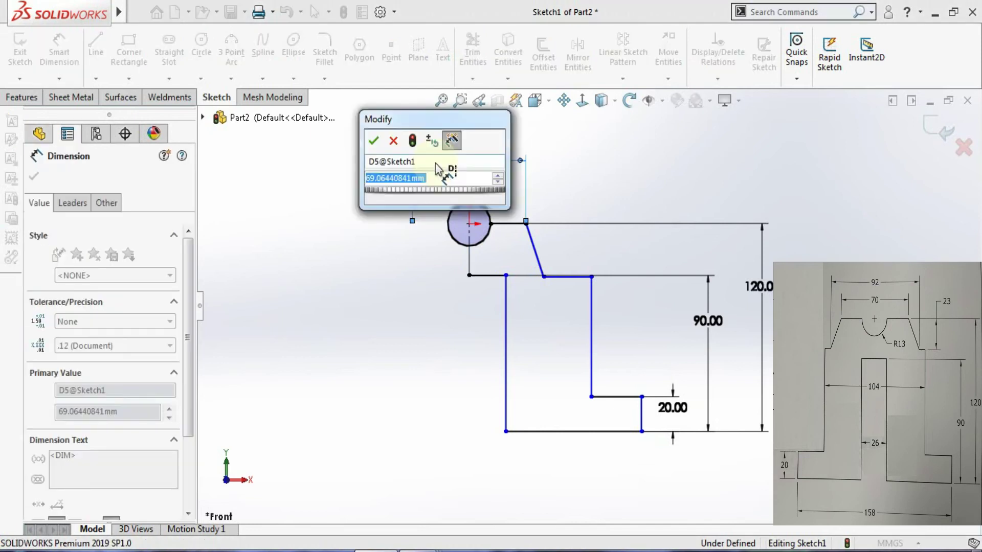
text(70)
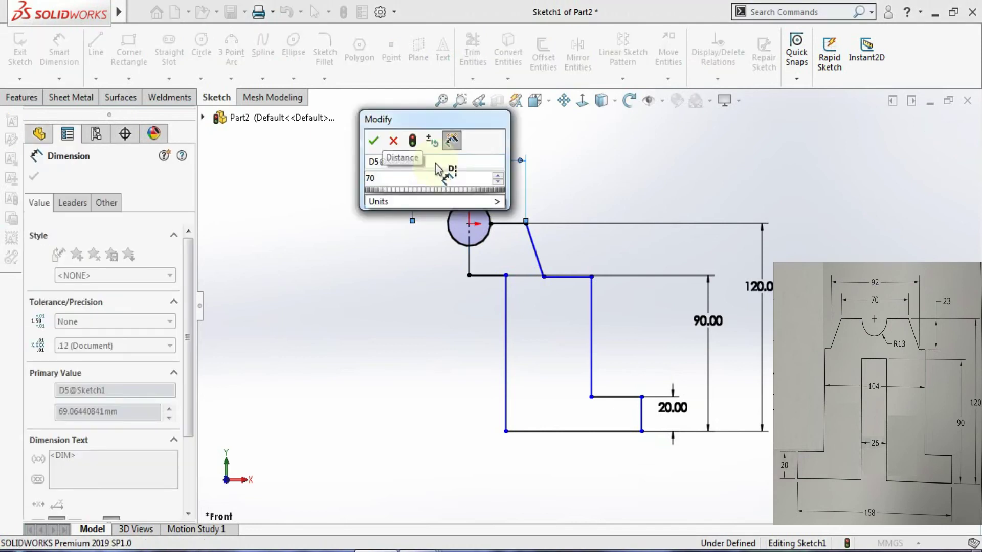
key(Return)
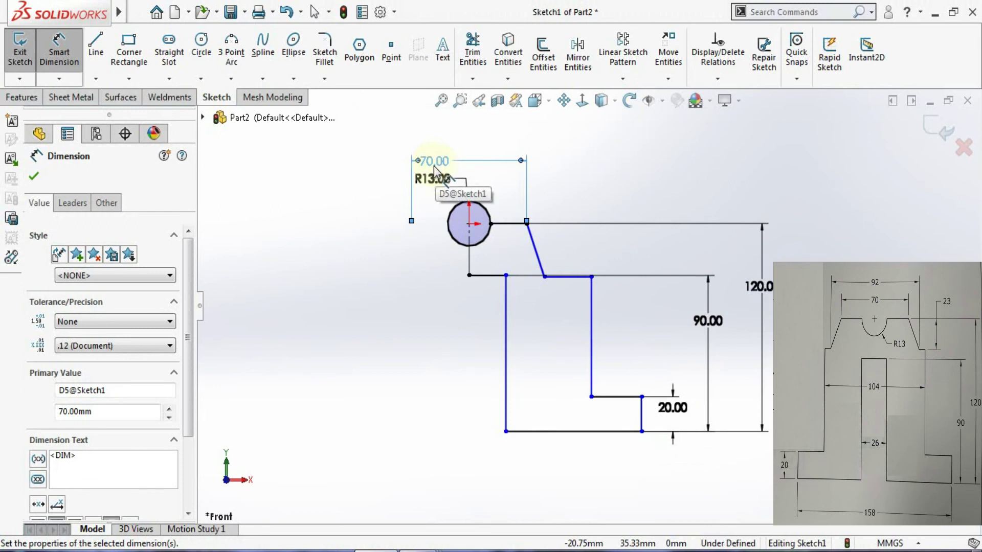
Step: Add a 92 mm doubled dimension from the construction centreline to the lower endpoint of the slanted edge
click(470, 263)
click(545, 276)
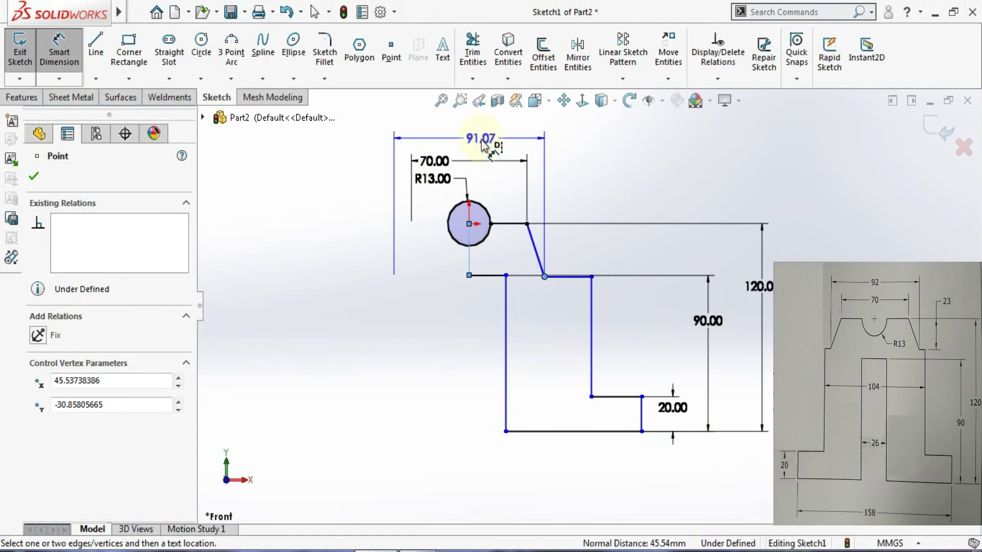
click(481, 140)
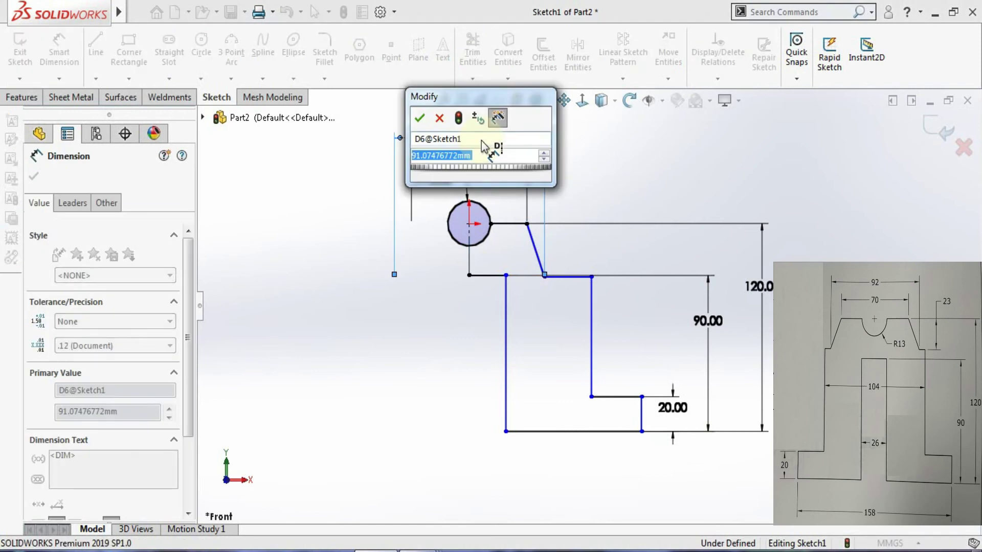
text(9)
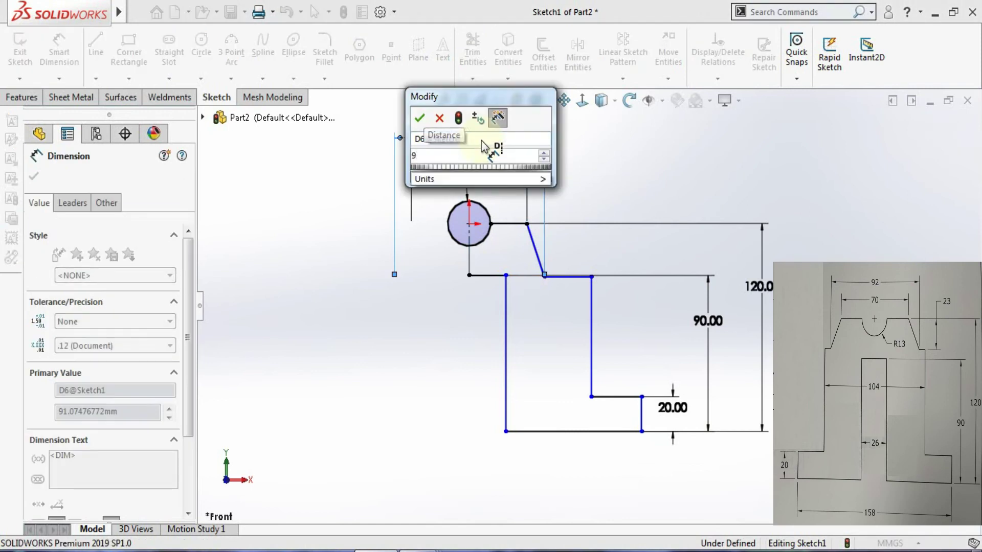
text(2)
key(Return)
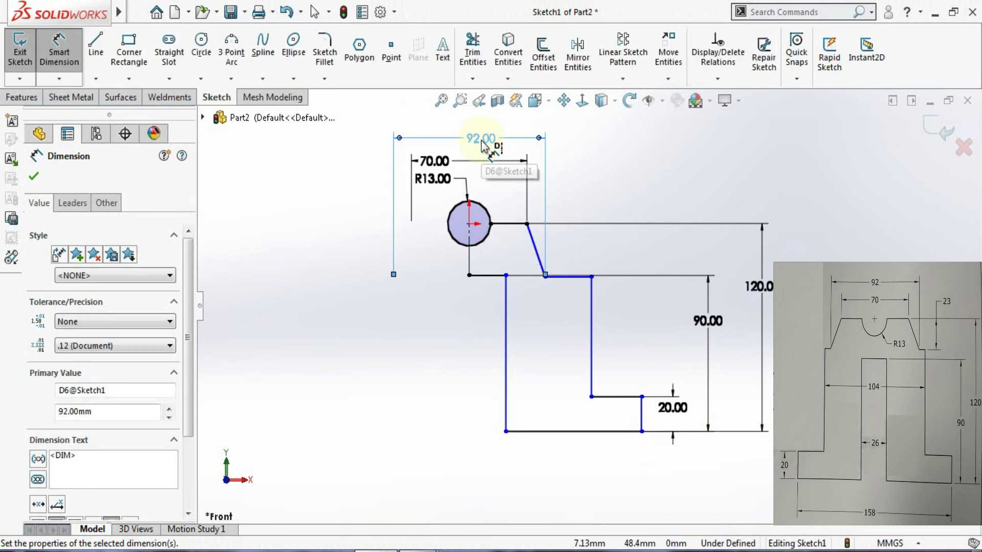
Step: Add a 104 mm doubled dimension from the centreline to the body's outer vertical edge
click(592, 330)
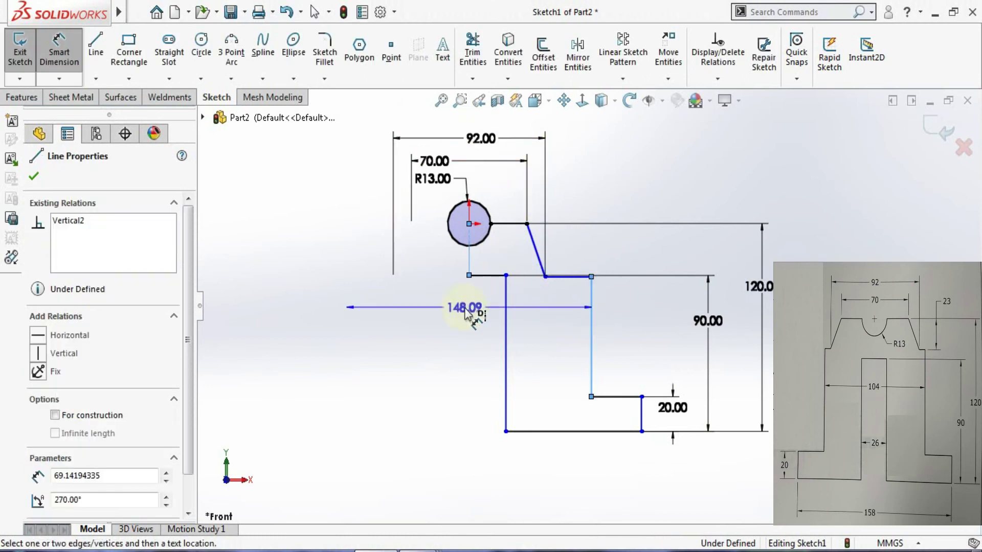
click(467, 309)
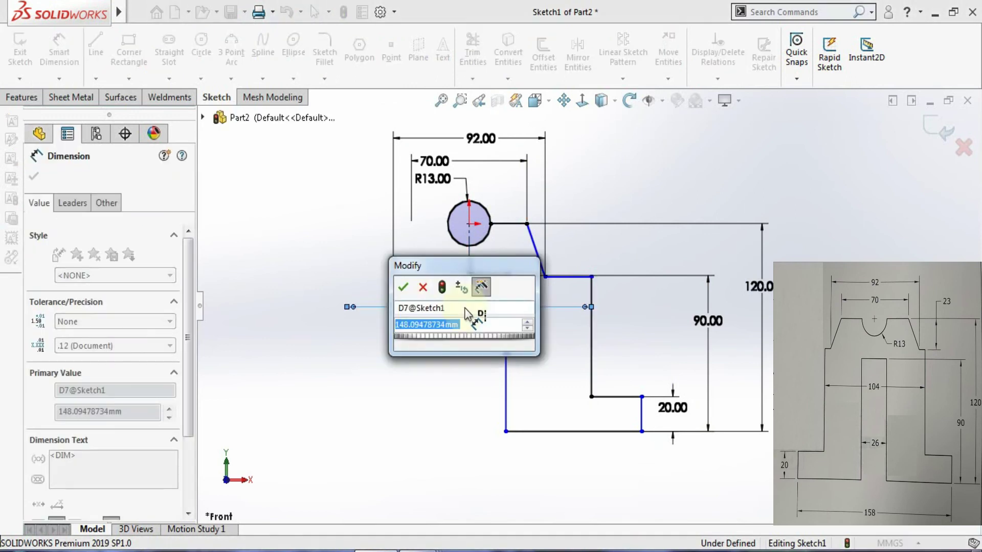
text(10)
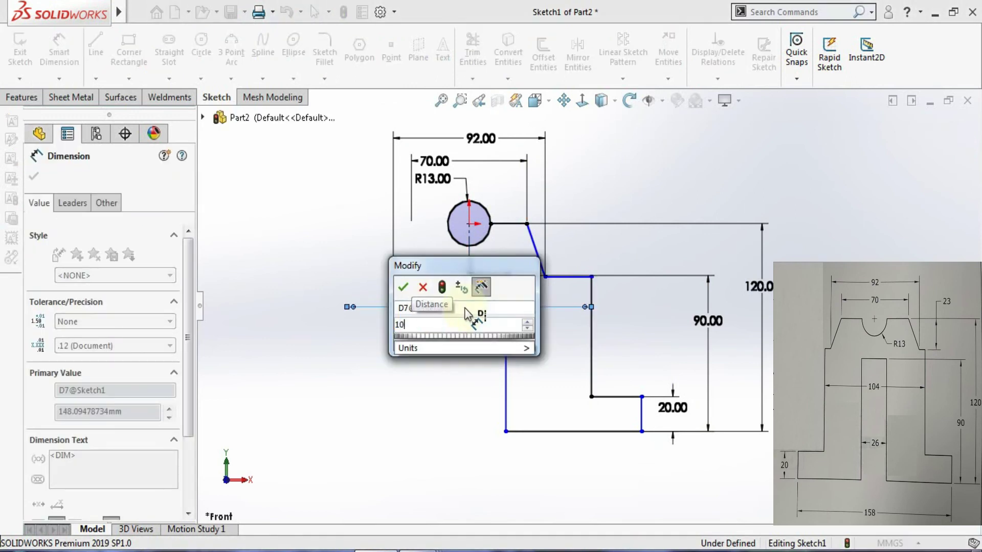
text(4)
key(Return)
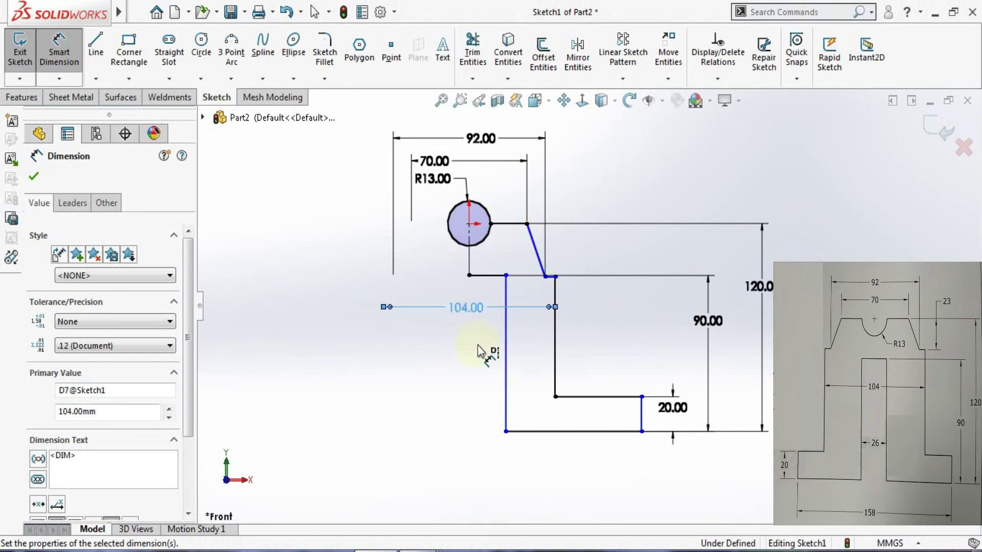
Step: Add a 158 mm doubled dimension from the centreline to the foot's outer vertical edge below the profile
click(641, 423)
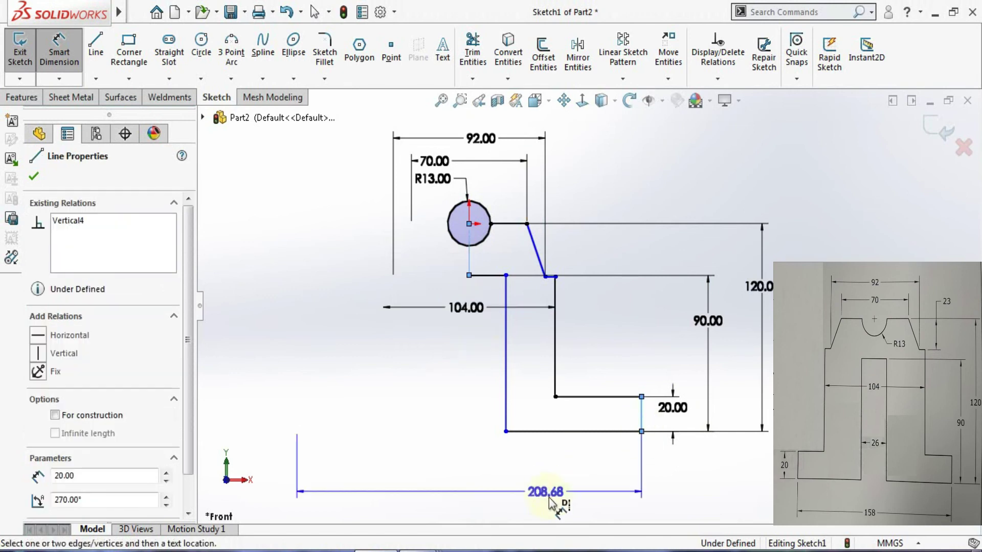
click(532, 500)
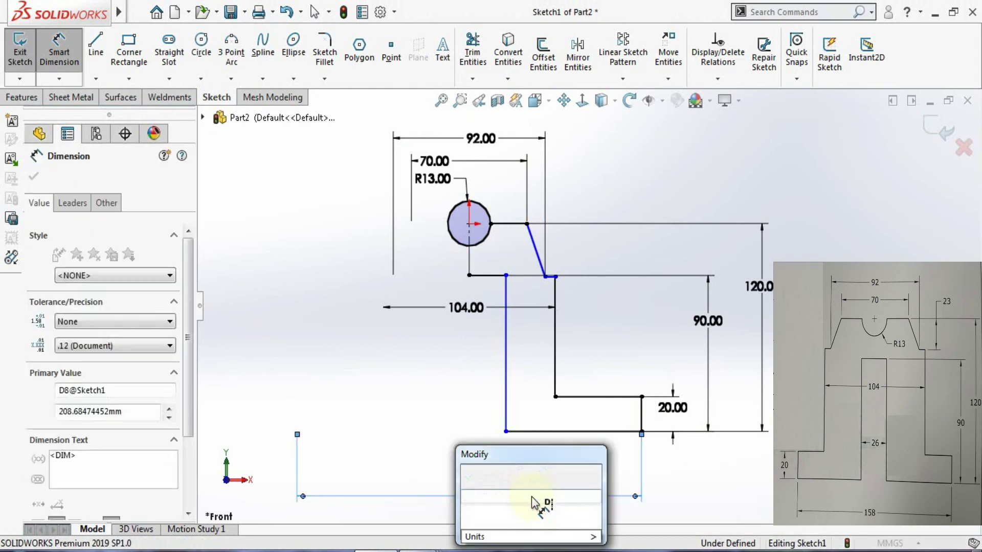
text(158)
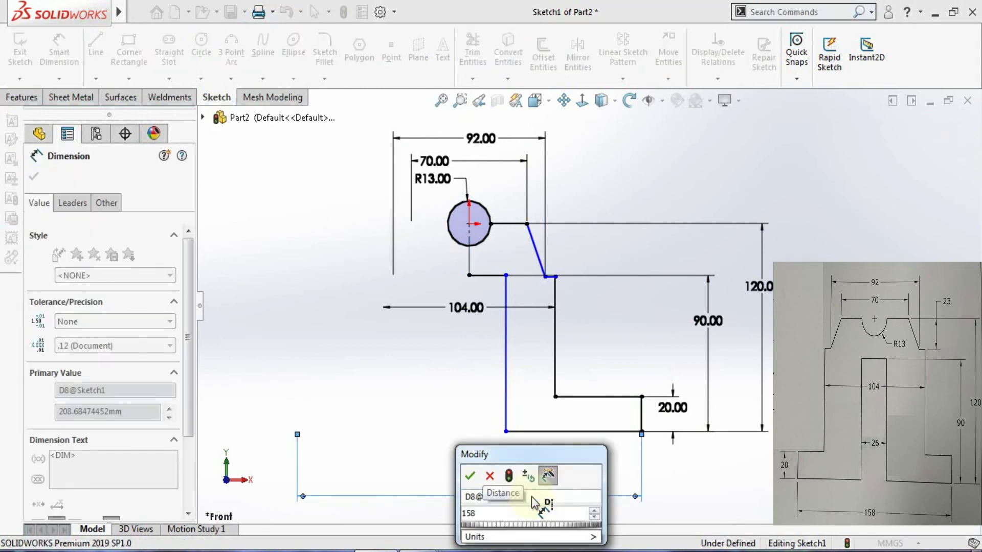
key(Return)
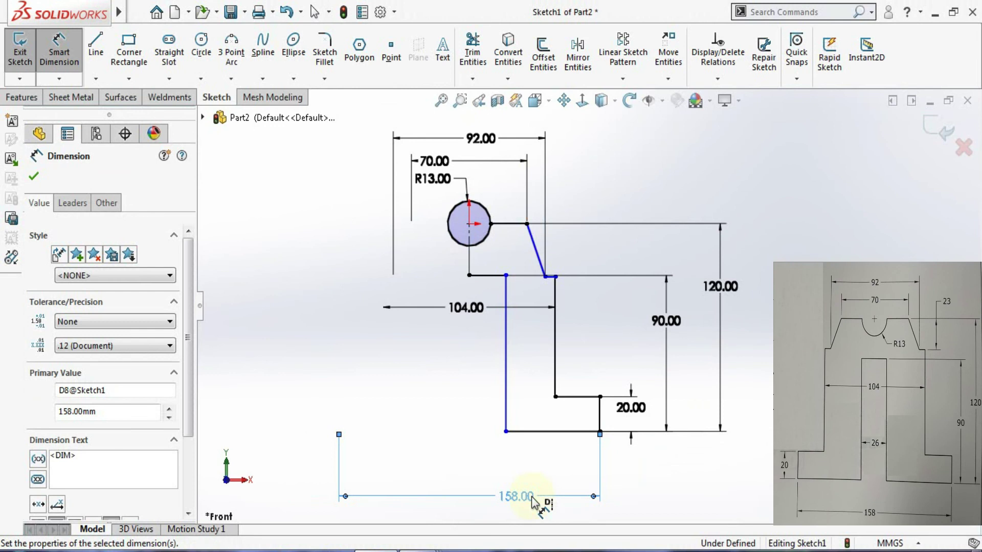
Step: Add a 26 mm doubled dimension from the centreline to the slot's vertical edge
click(506, 370)
click(486, 379)
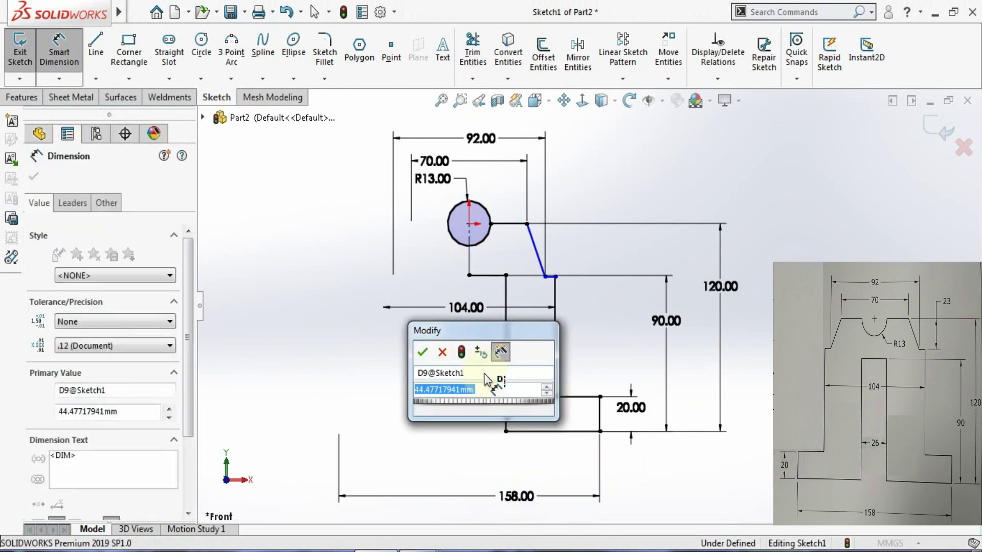
text(26)
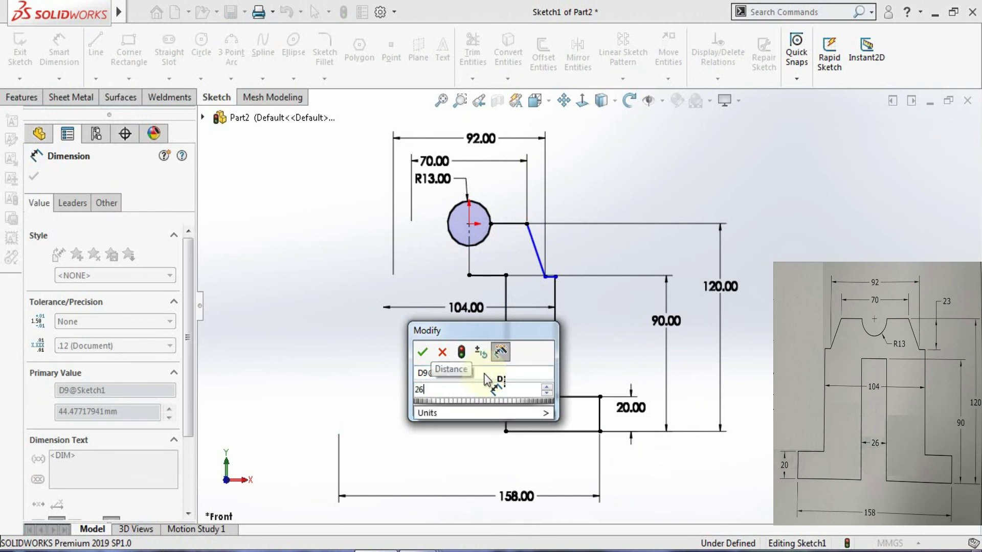
key(Return)
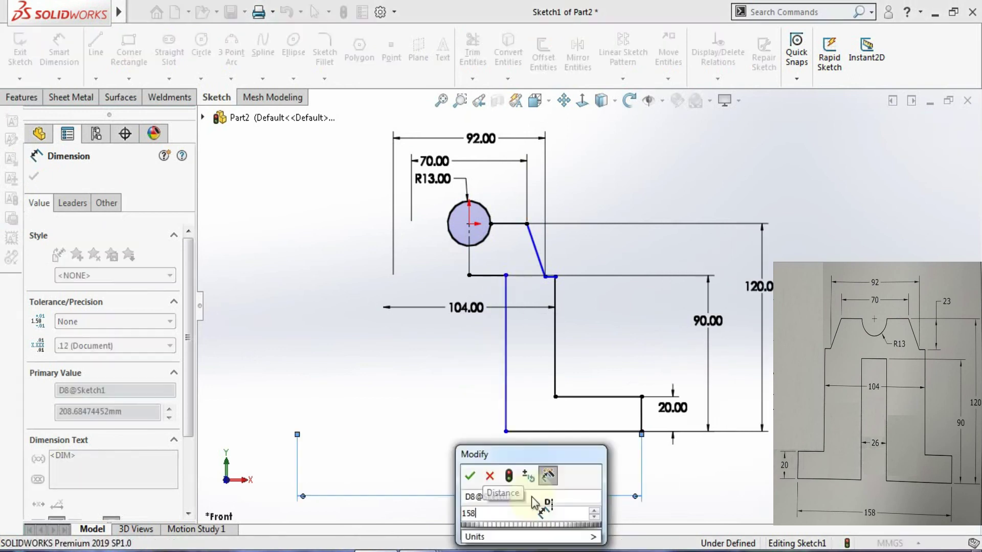
Step: Dimension the vertical distance between the slanted edge's two endpoints as 23 mm and end dimensioning
click(546, 276)
click(542, 273)
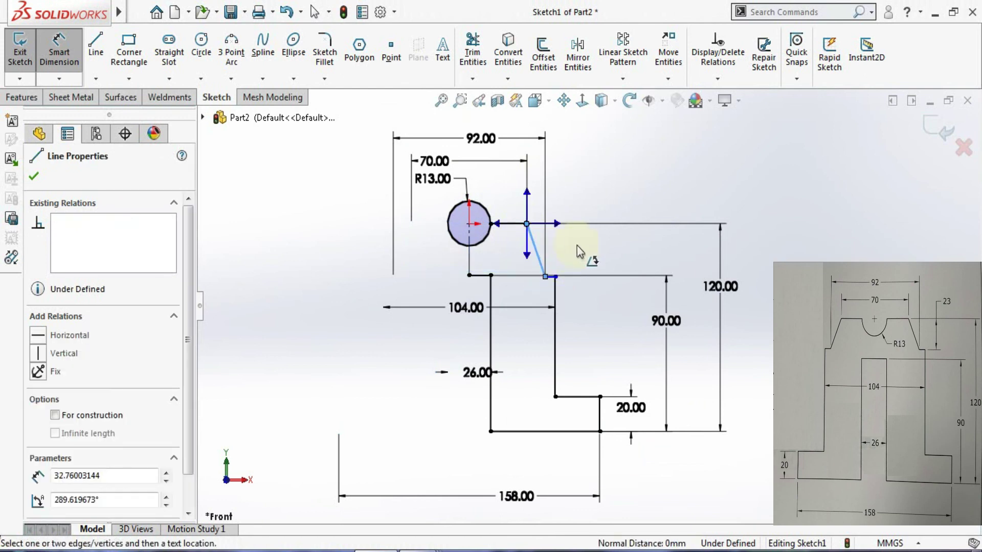
click(545, 277)
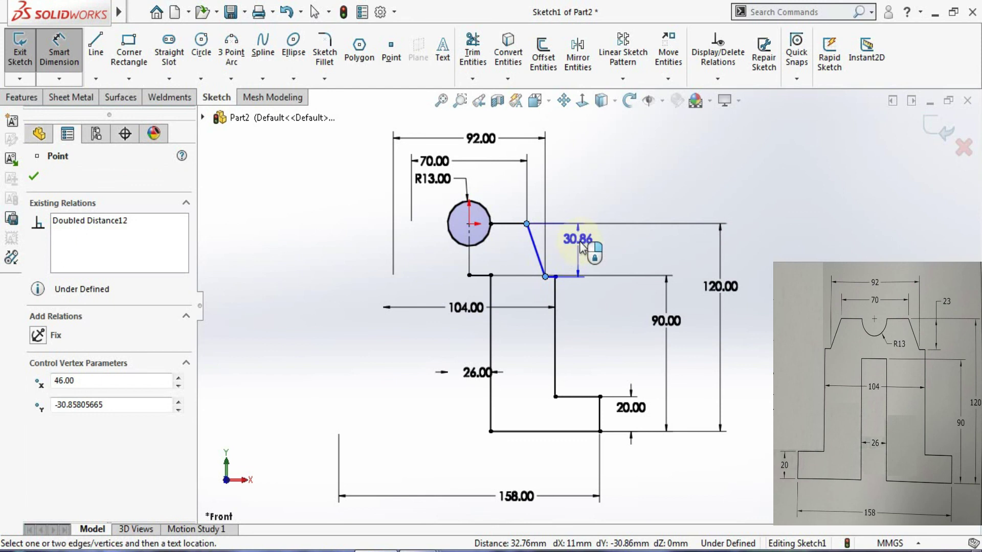
click(578, 244)
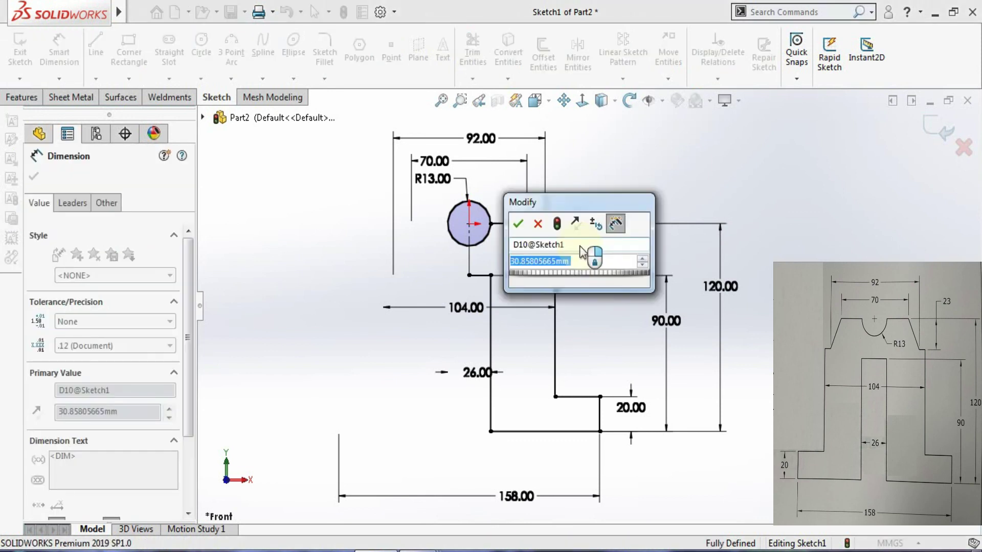
text(23)
key(Return)
scroll(581, 263, down, 5)
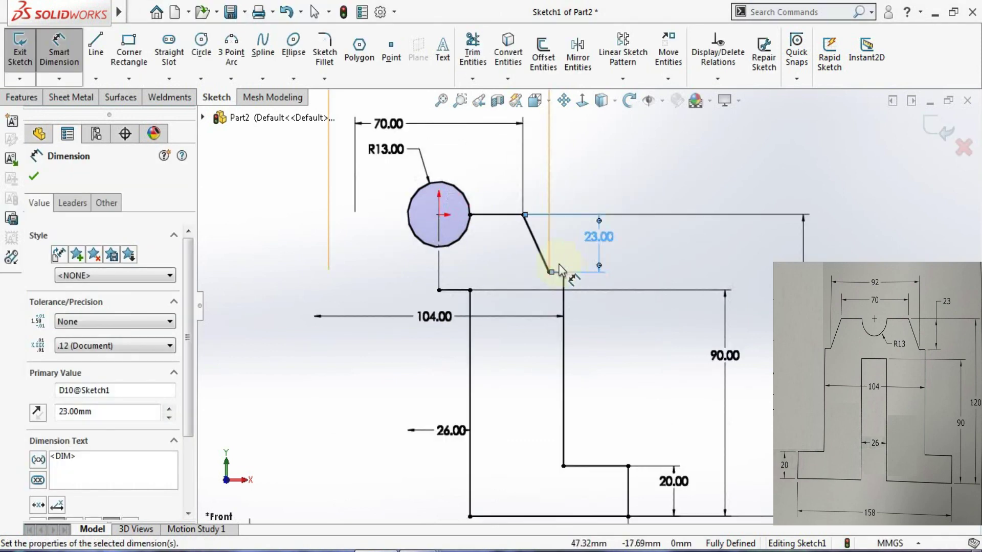
key(Escape)
scroll(601, 225, up, 3)
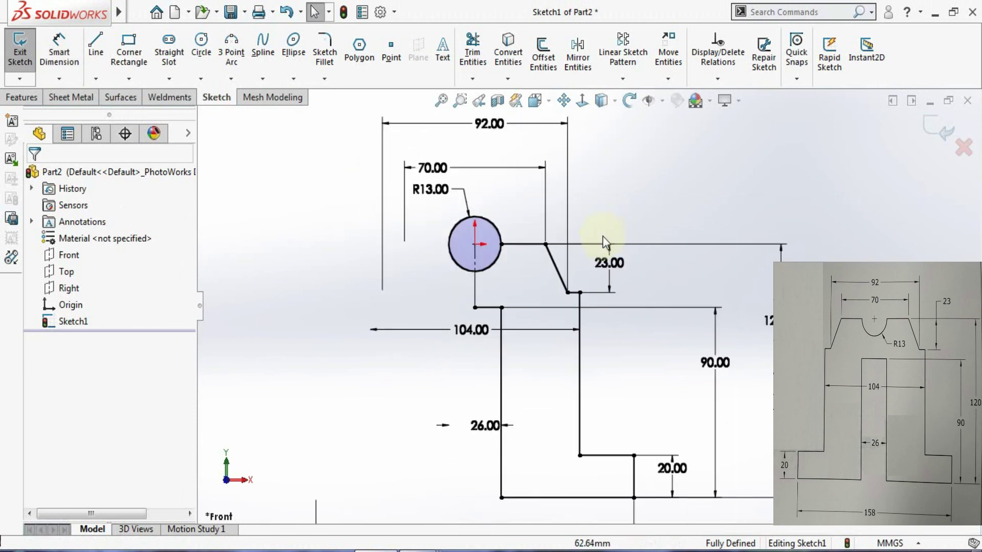
Step: Mirror all nine solid lines of the half profile, without the circle, about the vertical construction line as a copy
click(578, 56)
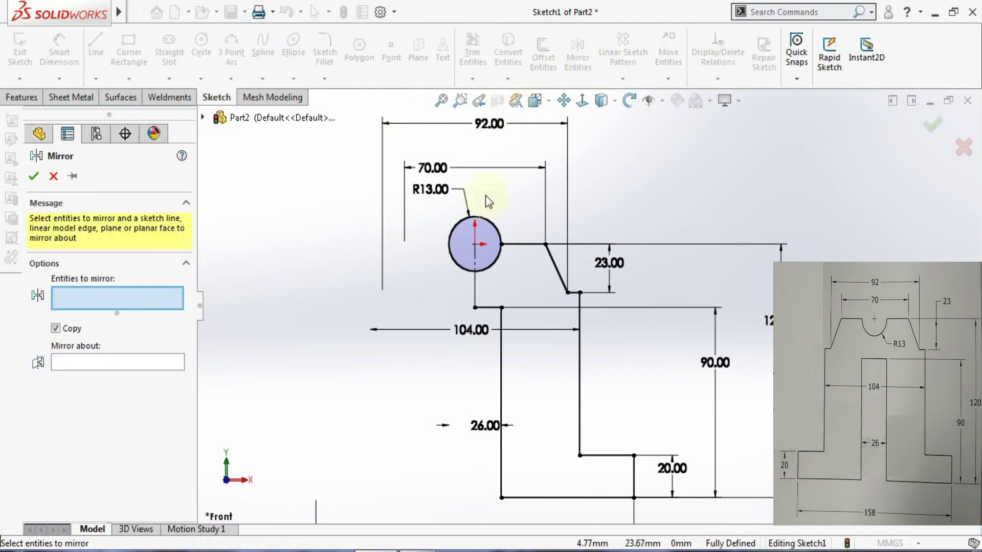
scroll(502, 219, up, 3)
mouse_move(510, 296)
mouse_down()
mouse_move(583, 415)
mouse_move(629, 440)
mouse_up()
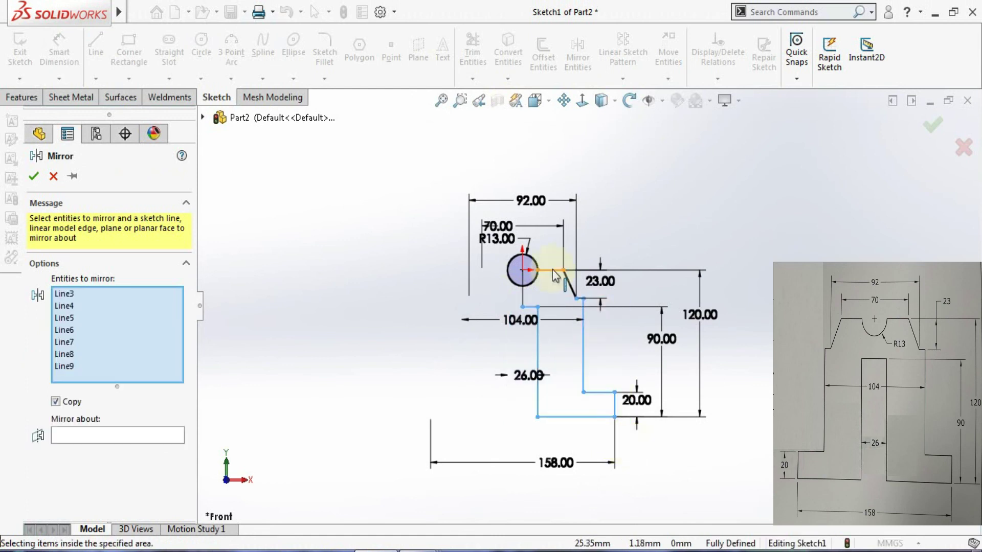
click(567, 287)
click(571, 286)
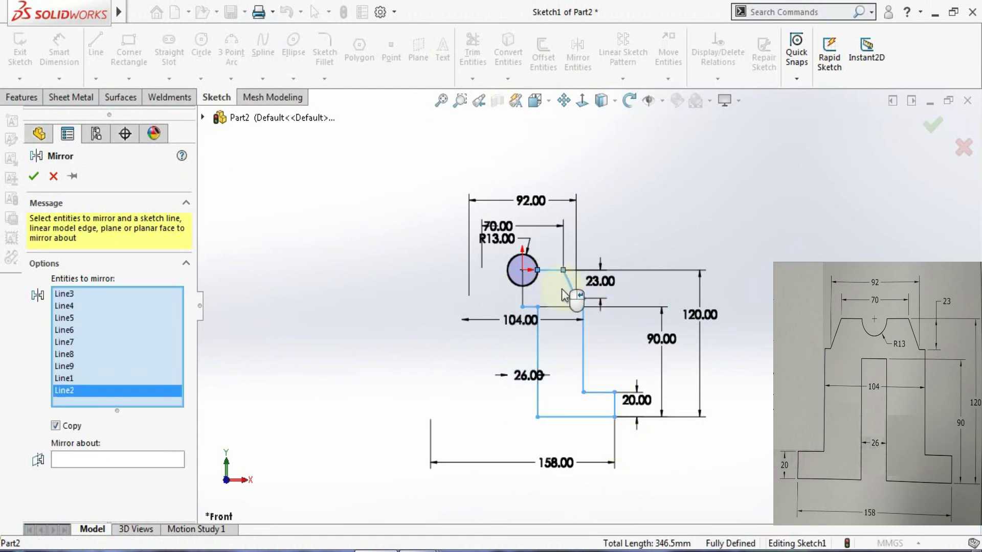
click(137, 460)
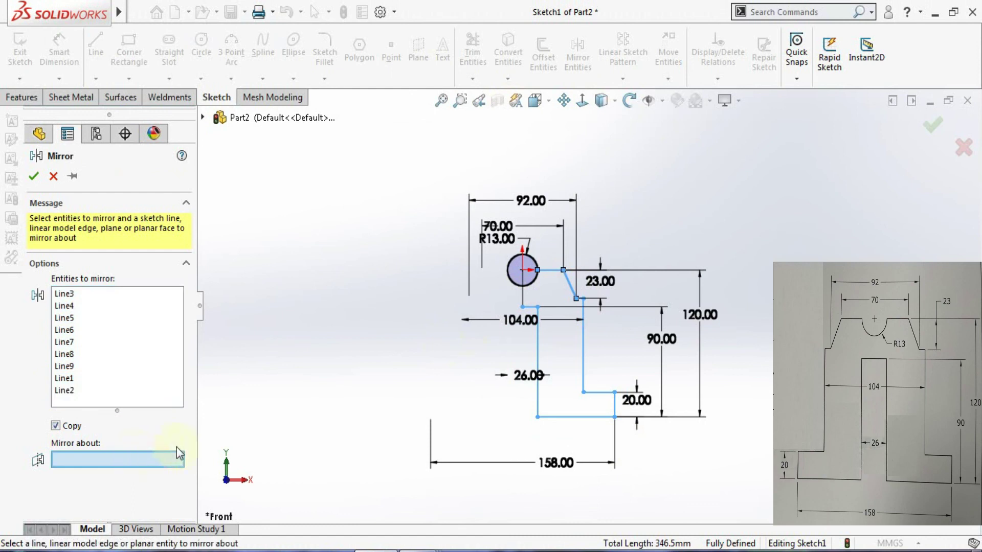
click(521, 297)
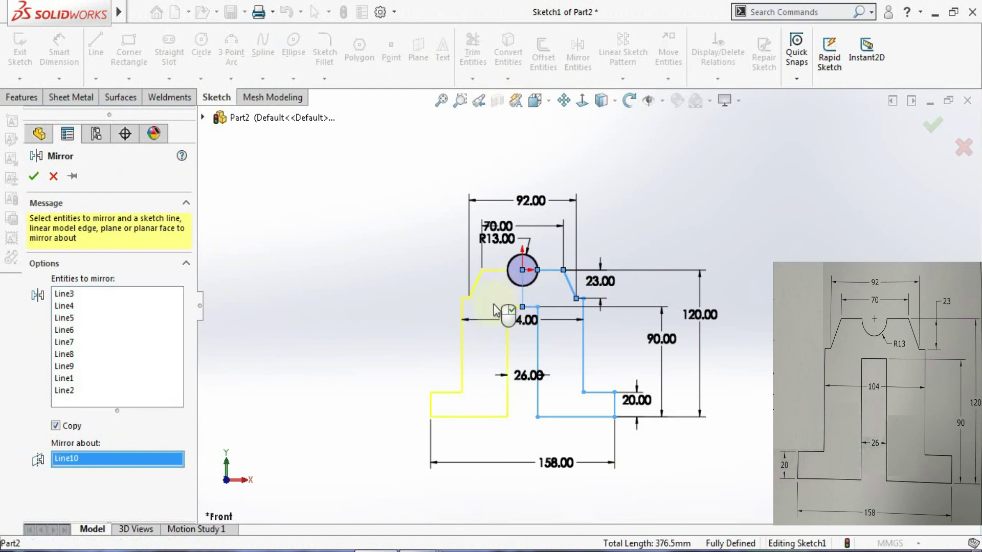
click(34, 179)
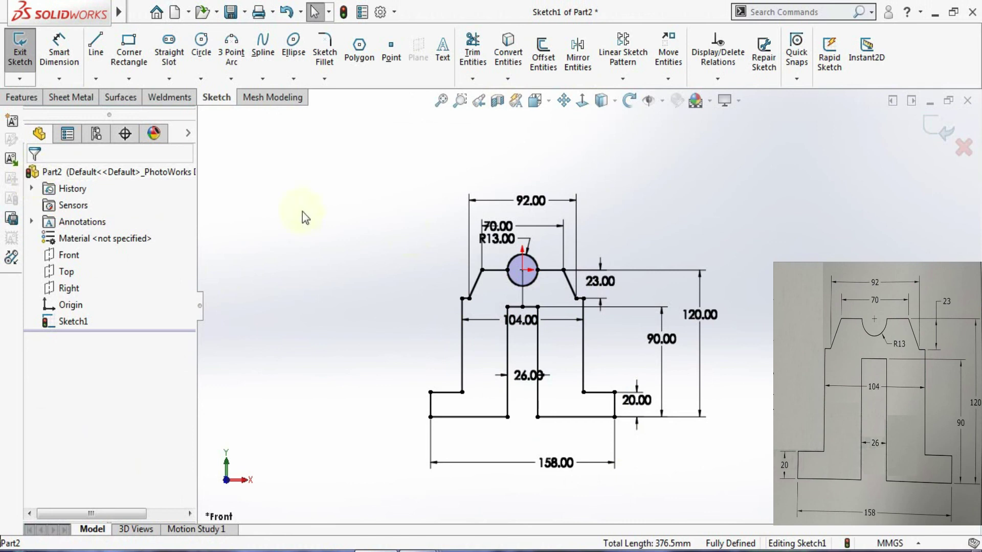
Step: Power-trim the upper half of the R13 circle to leave a semicircular notch in the profile's top edge
scroll(563, 256, down, 2)
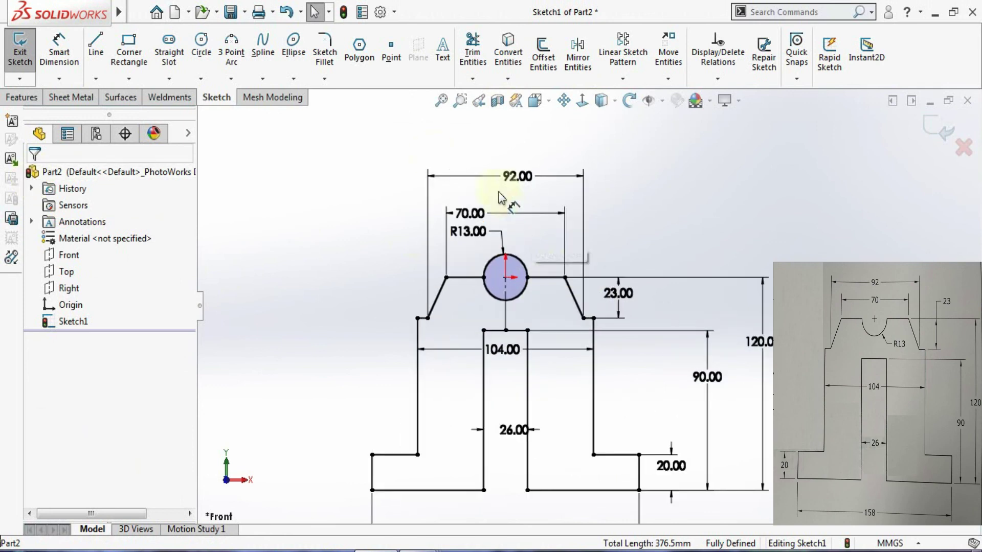
click(472, 51)
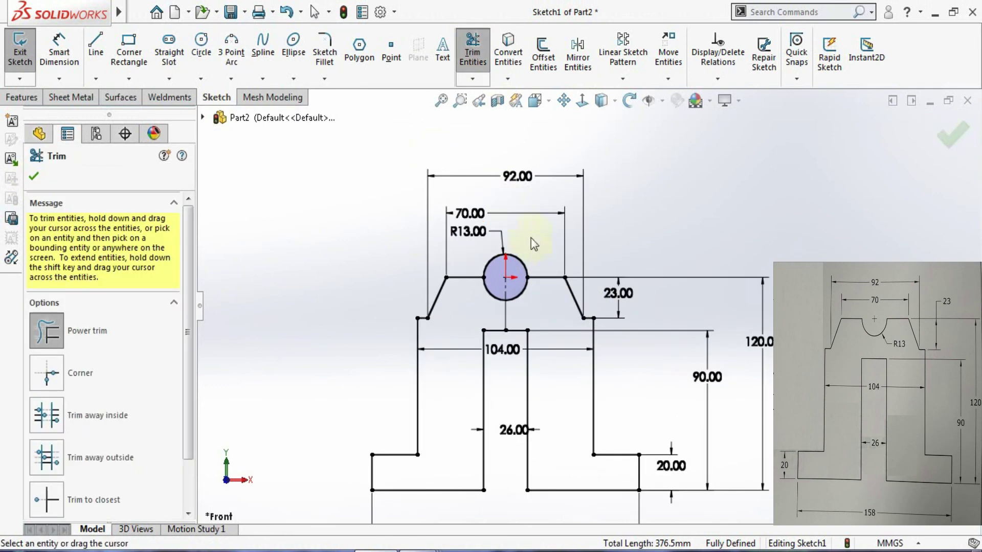
drag(531, 238, 517, 266)
scroll(517, 268, up, 2)
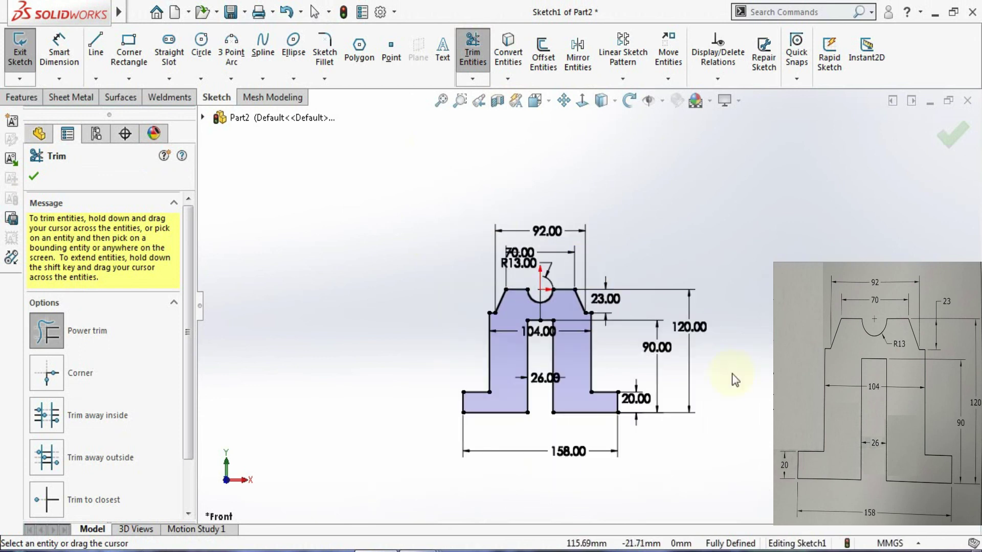
scroll(752, 385, down, 1)
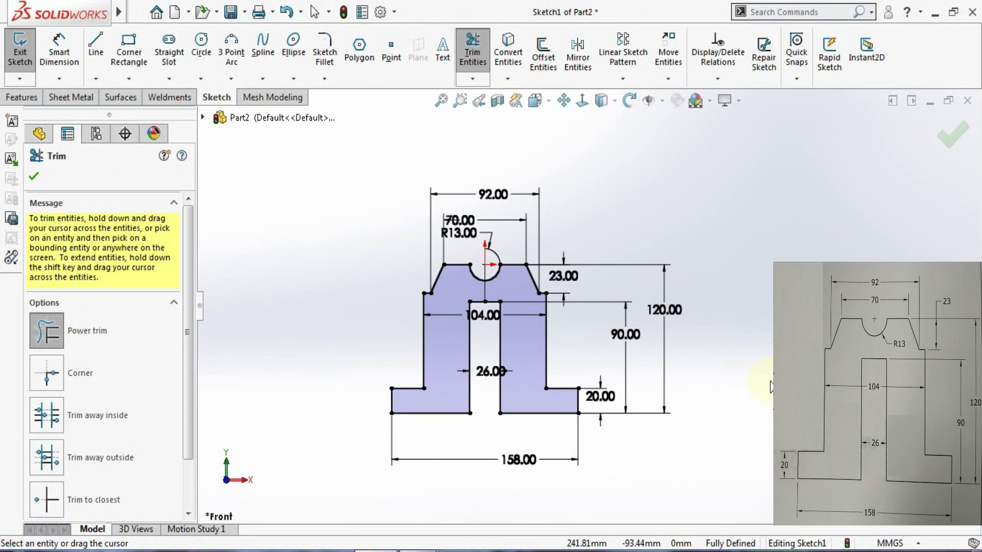
key(Escape)
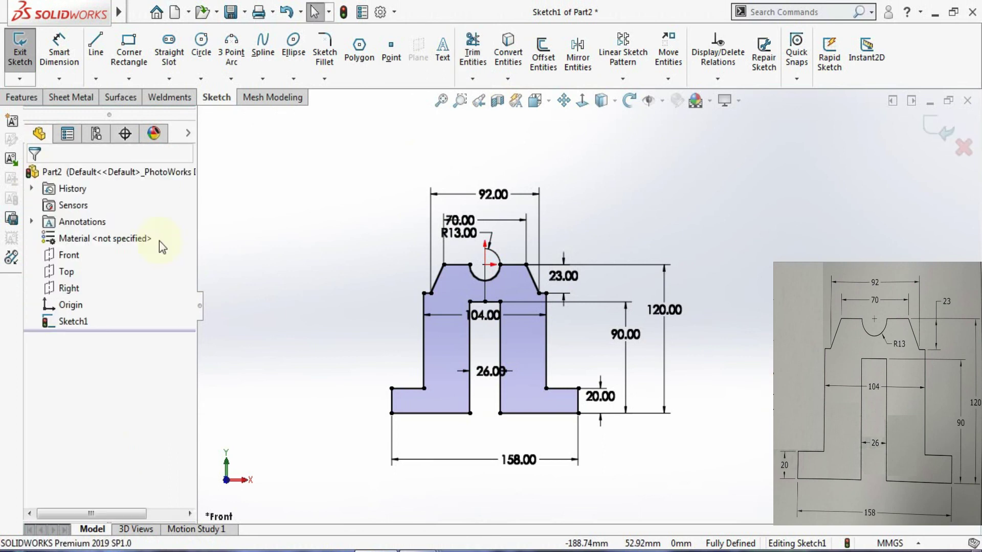